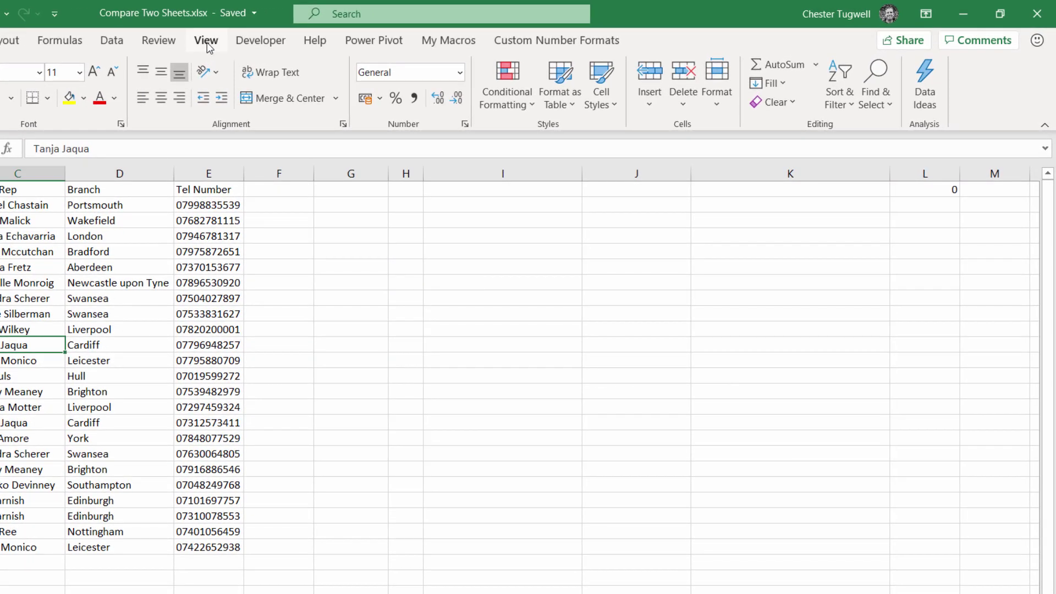
# Open a second window of Compare Two Sheets.xlsx and bring it to the front
pyautogui.click(207, 42)
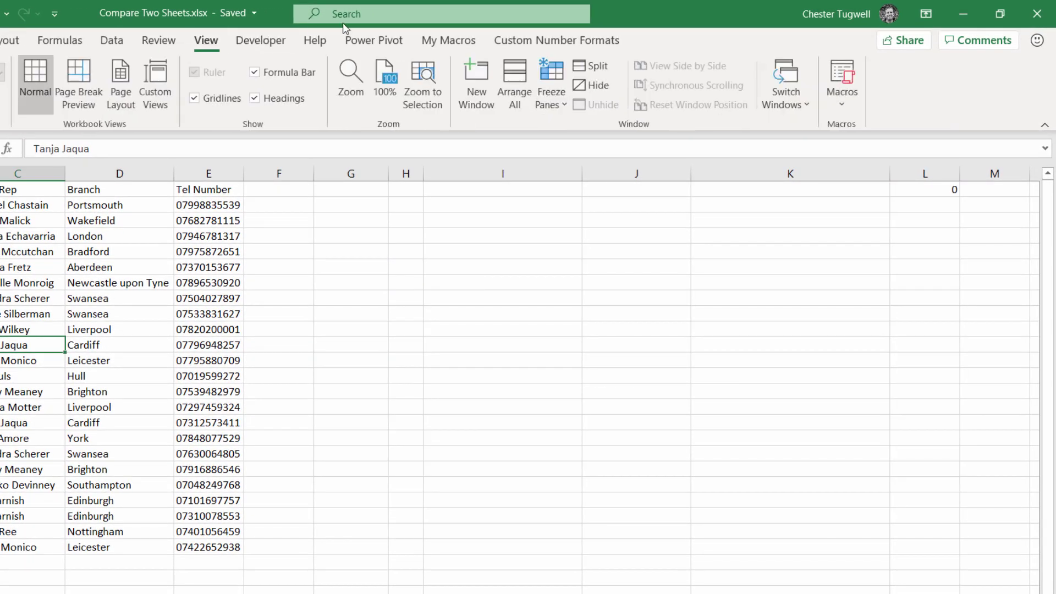
pyautogui.click(475, 99)
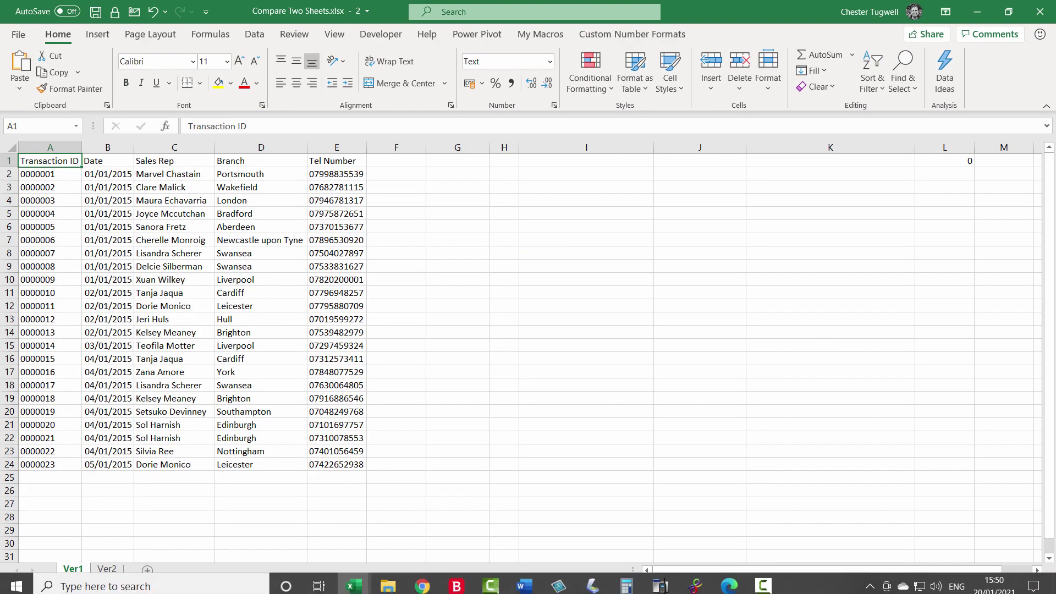
pyautogui.moveTo(349, 587)
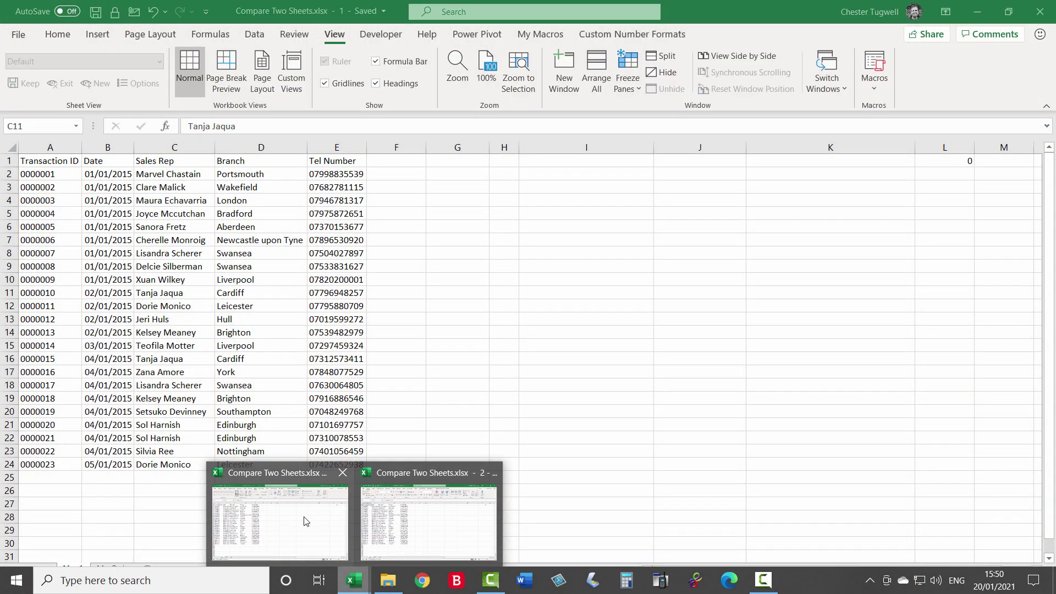
pyautogui.click(306, 521)
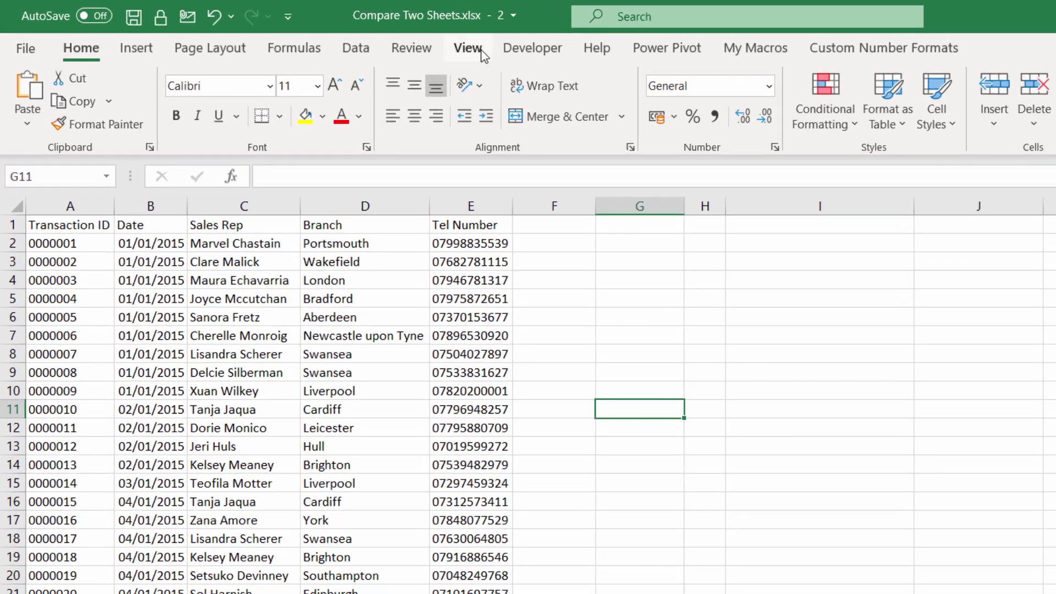
# Arrange the two windows vertically and show the Ver2 sheet in the right-hand window
pyautogui.click(463, 46)
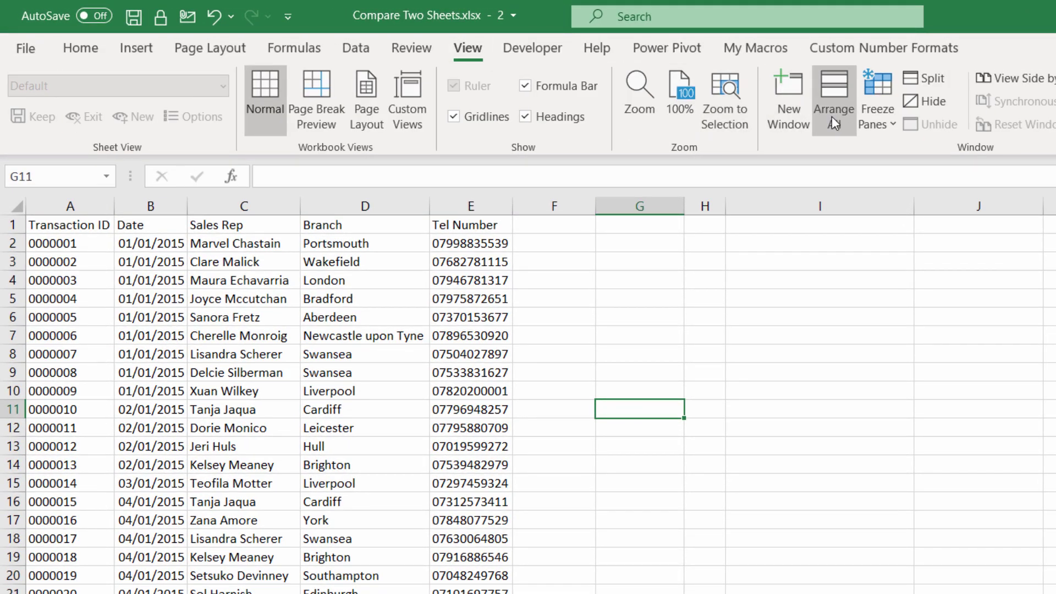
pyautogui.click(833, 117)
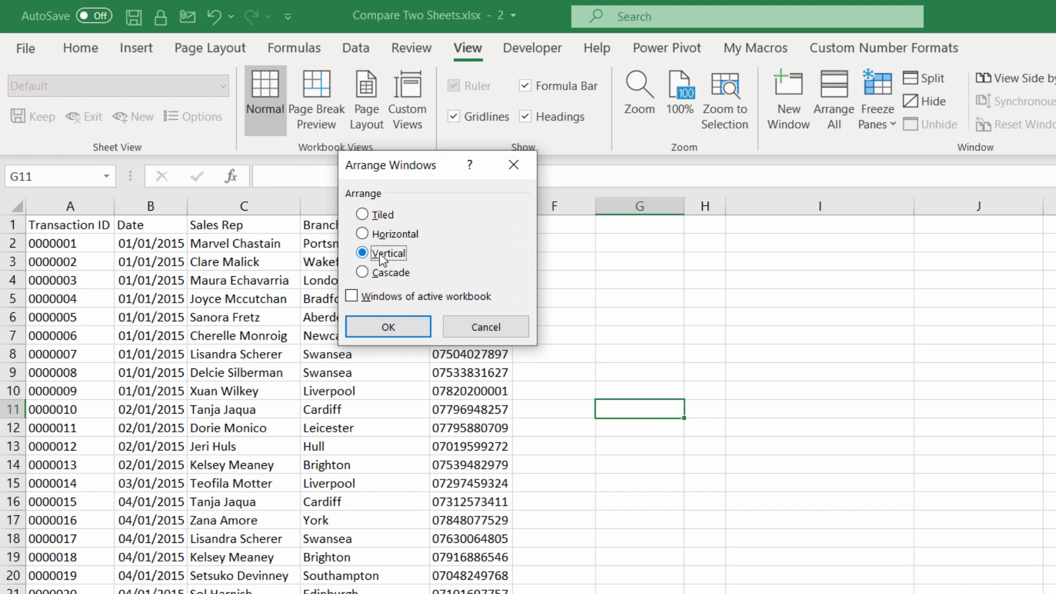
pyautogui.click(378, 329)
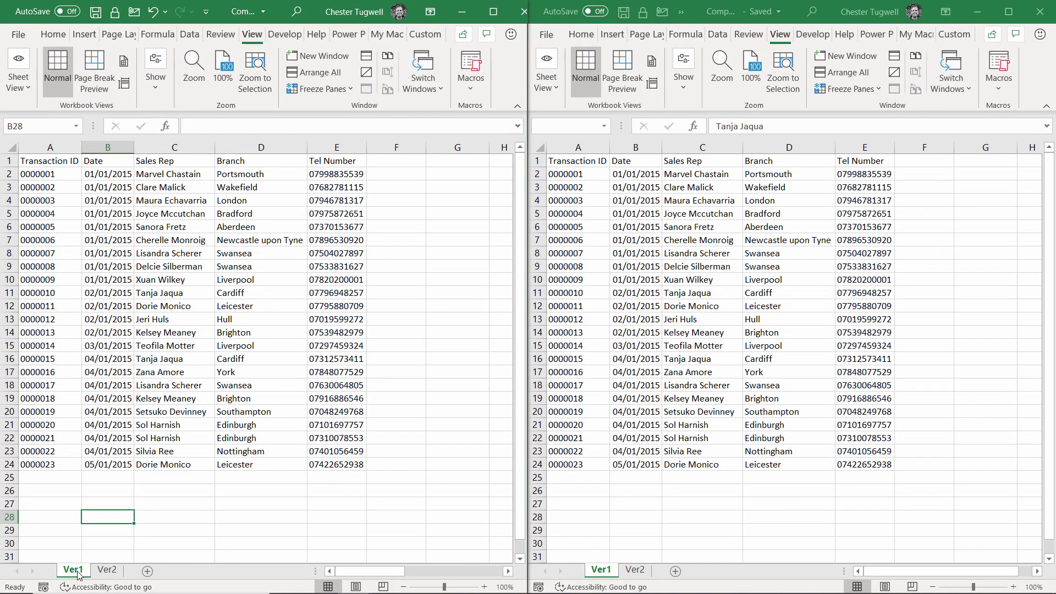
pyautogui.click(681, 397)
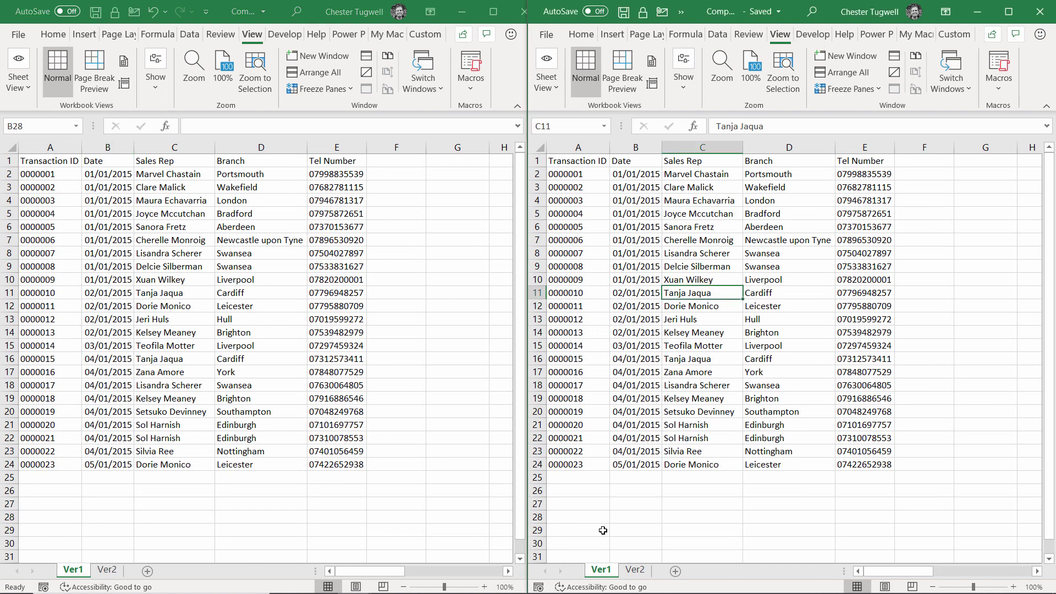
pyautogui.click(634, 571)
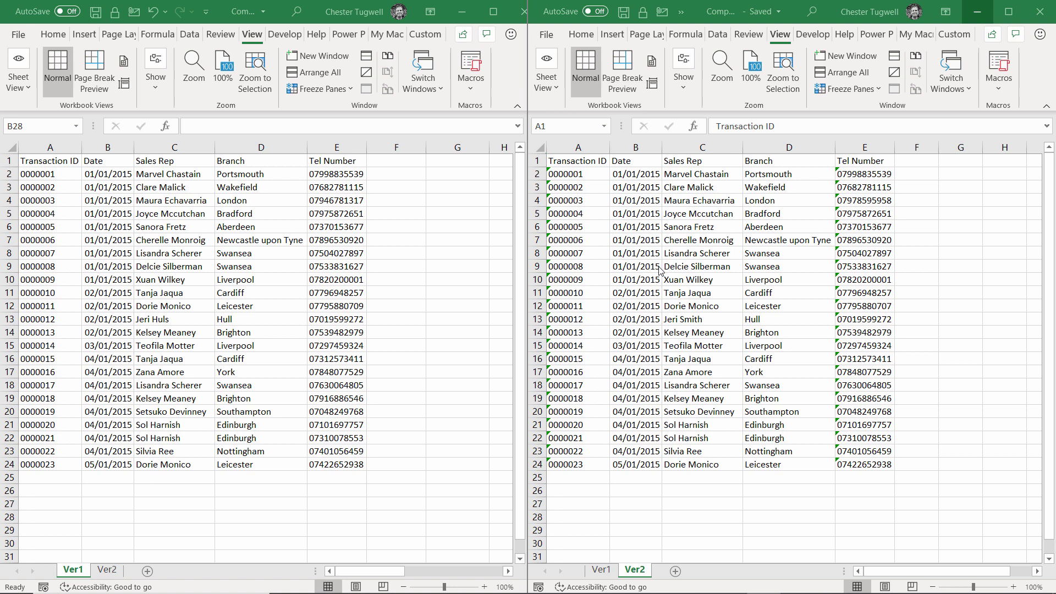
# Select A1:E24 in the left Ver1 window and create a new conditional formatting rule
pyautogui.click(34, 162)
pyautogui.moveTo(34, 162)
pyautogui.mouseDown()
pyautogui.moveTo(176, 190)
pyautogui.moveTo(282, 237)
pyautogui.mouseUp()
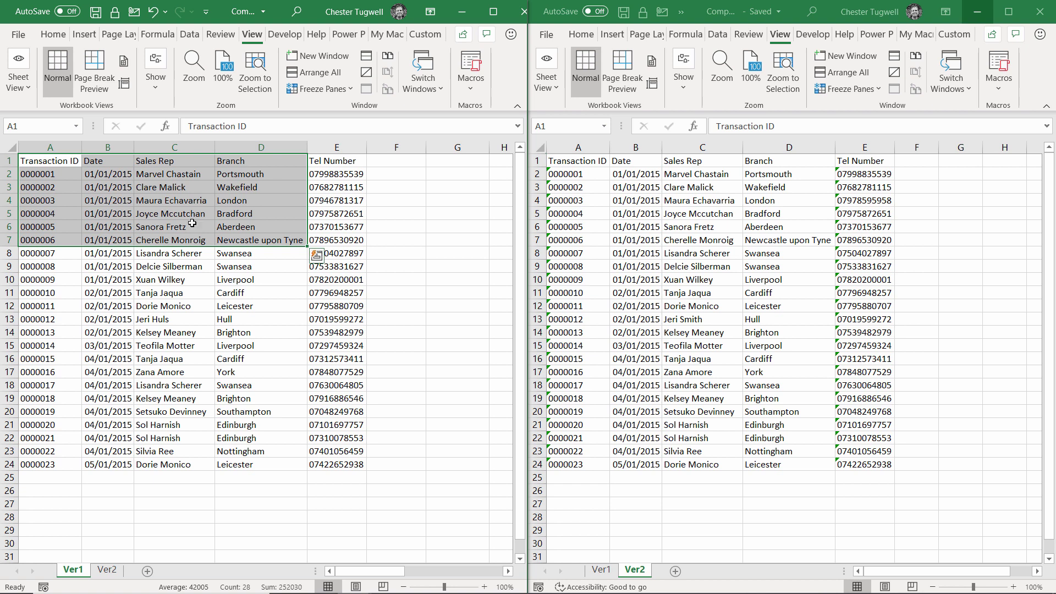
pyautogui.moveTo(33, 162); pyautogui.dragTo(321, 464)
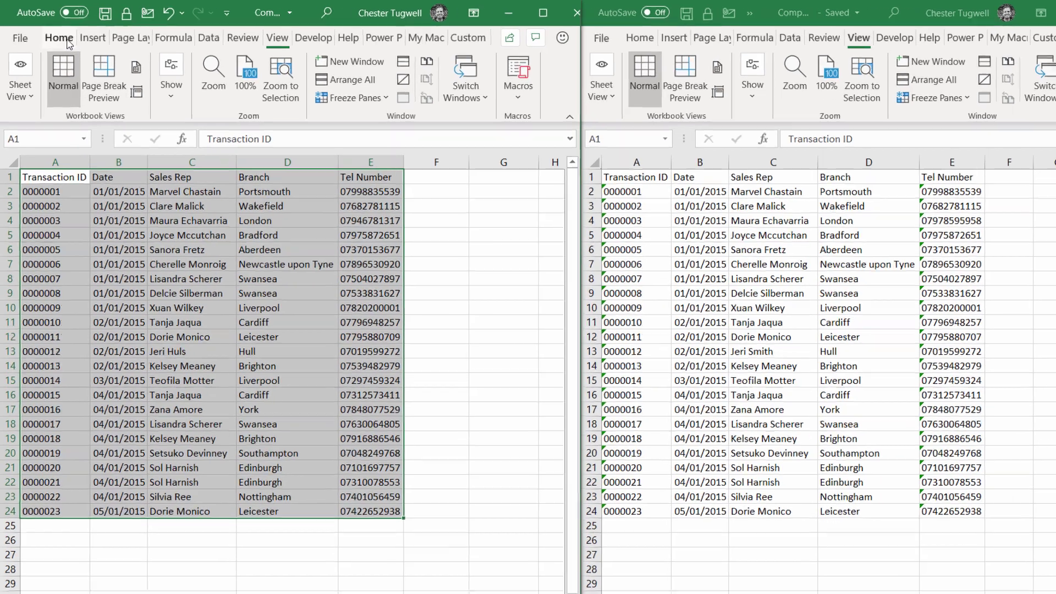
pyautogui.click(60, 36)
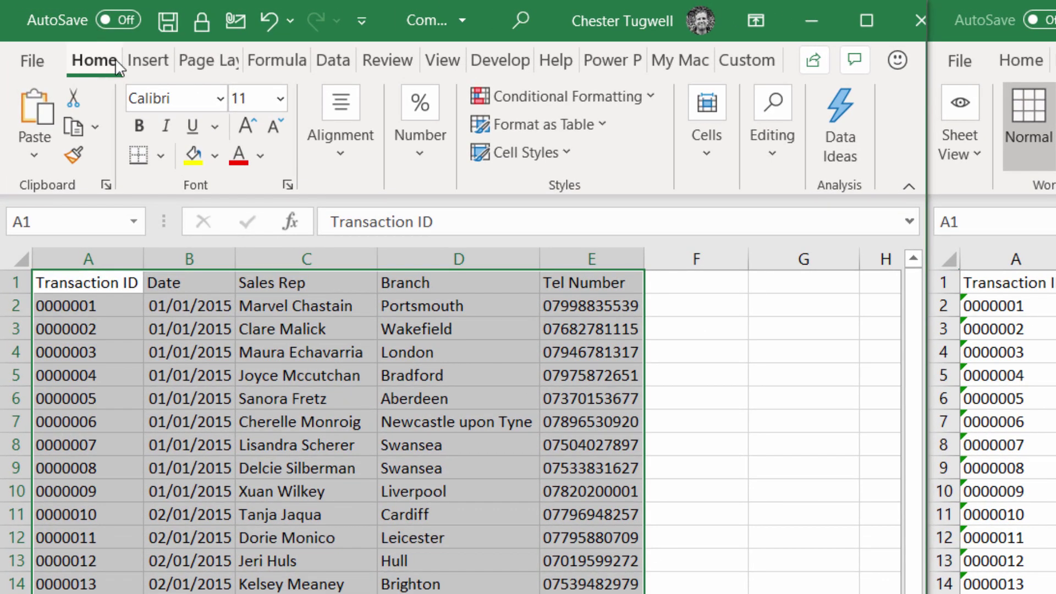
pyautogui.click(512, 97)
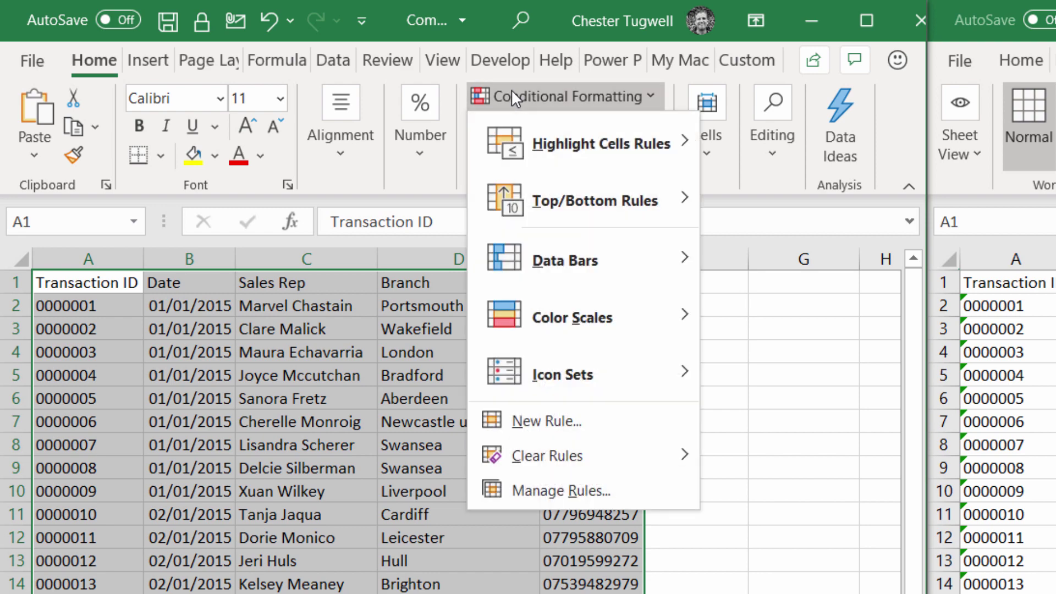
pyautogui.click(547, 421)
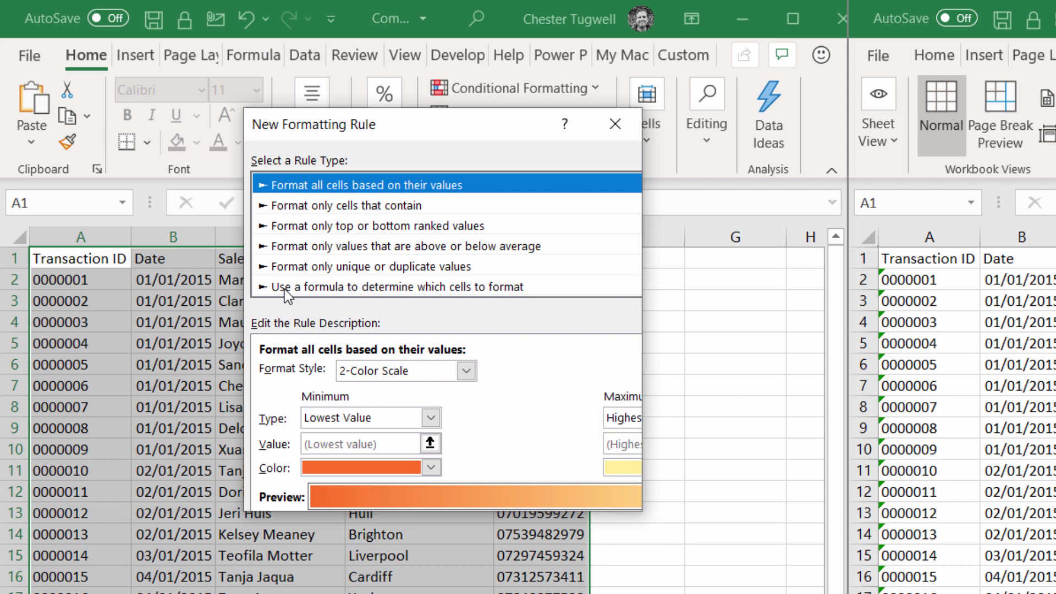
# Choose 'Use a formula to determine which cells to format' and begin the formula with =
pyautogui.click(284, 288)
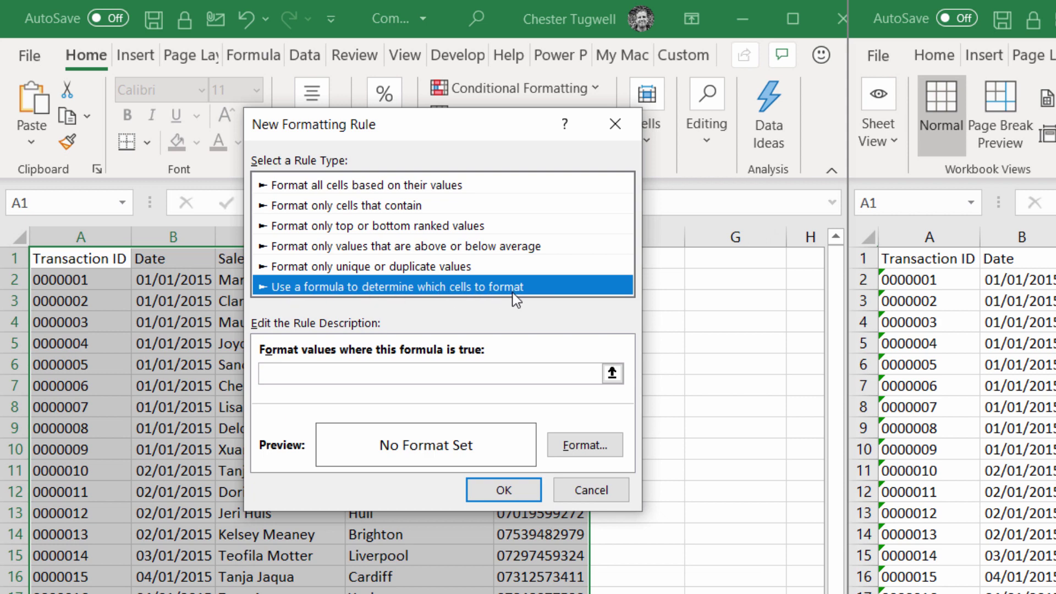
pyautogui.moveTo(507, 137); pyautogui.dragTo(825, 167)
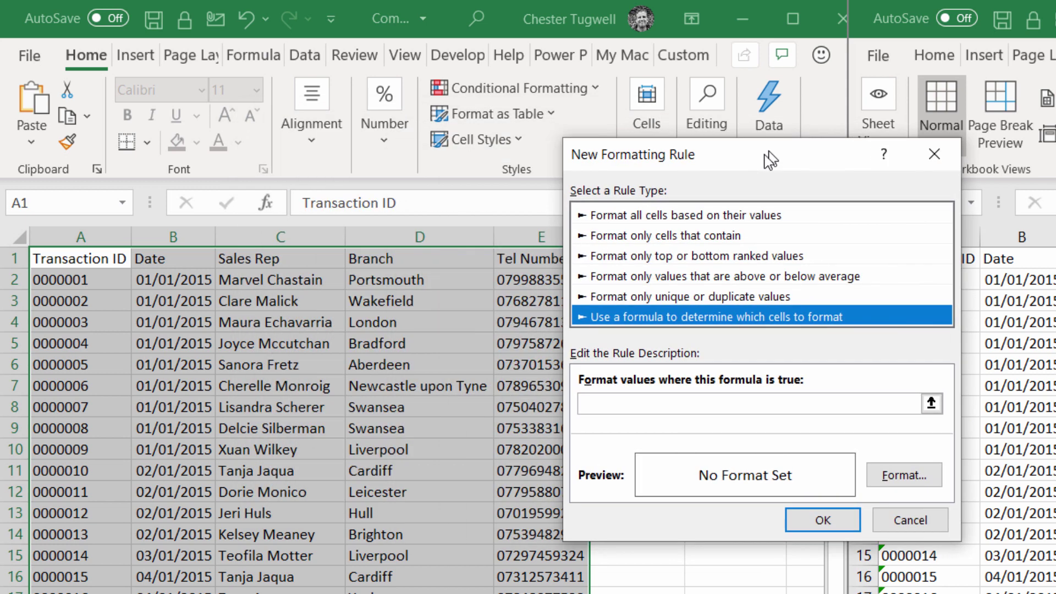
pyautogui.click(594, 405)
pyautogui.write('=')
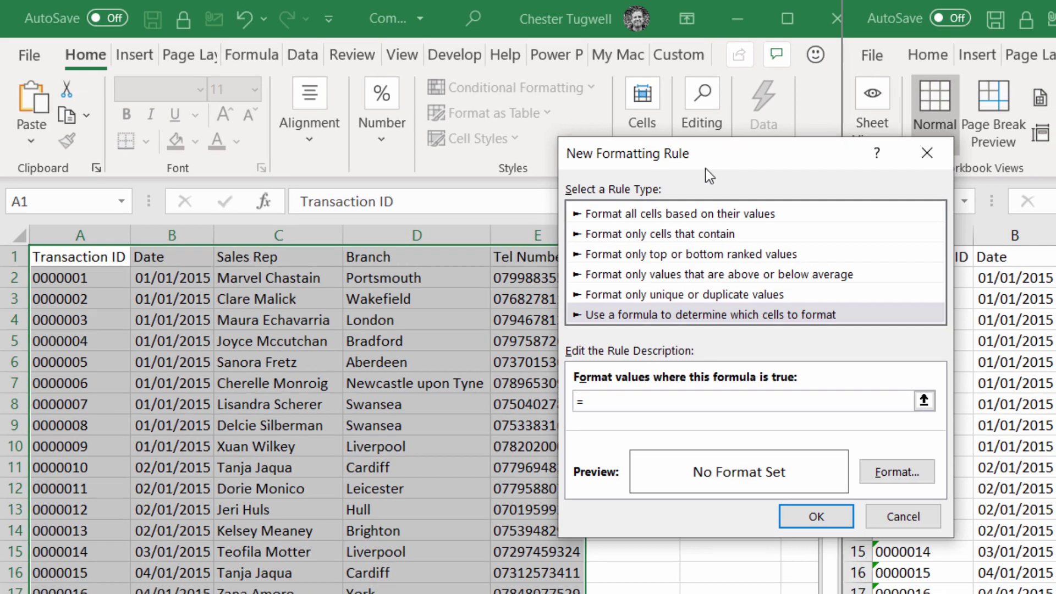
pyautogui.moveTo(706, 169); pyautogui.dragTo(578, 251)
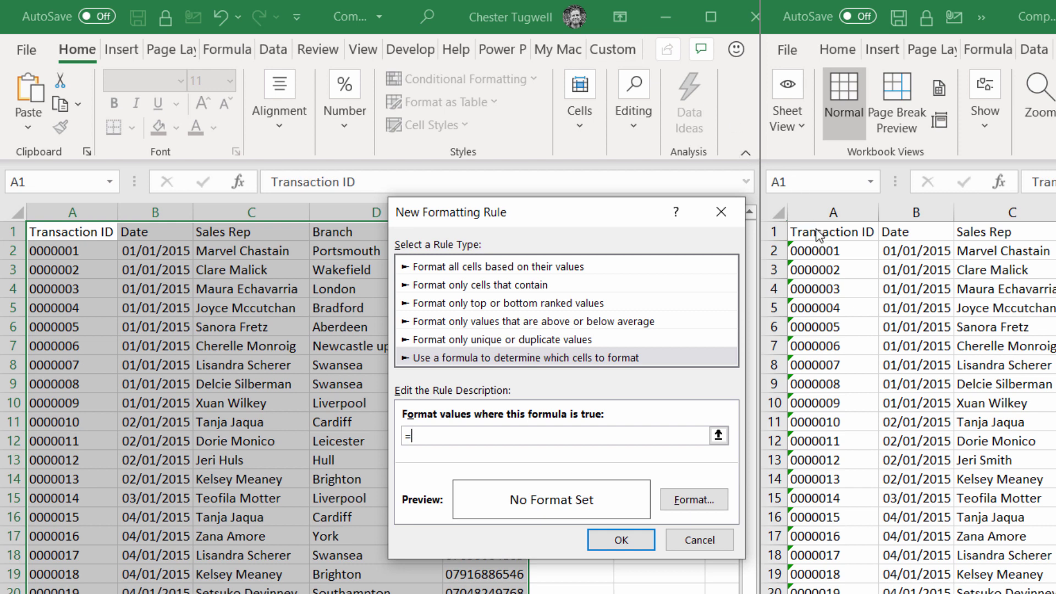
# Add a fully relative A1 reference followed by <>, so the formula reads =A1<>
pyautogui.click(102, 236)
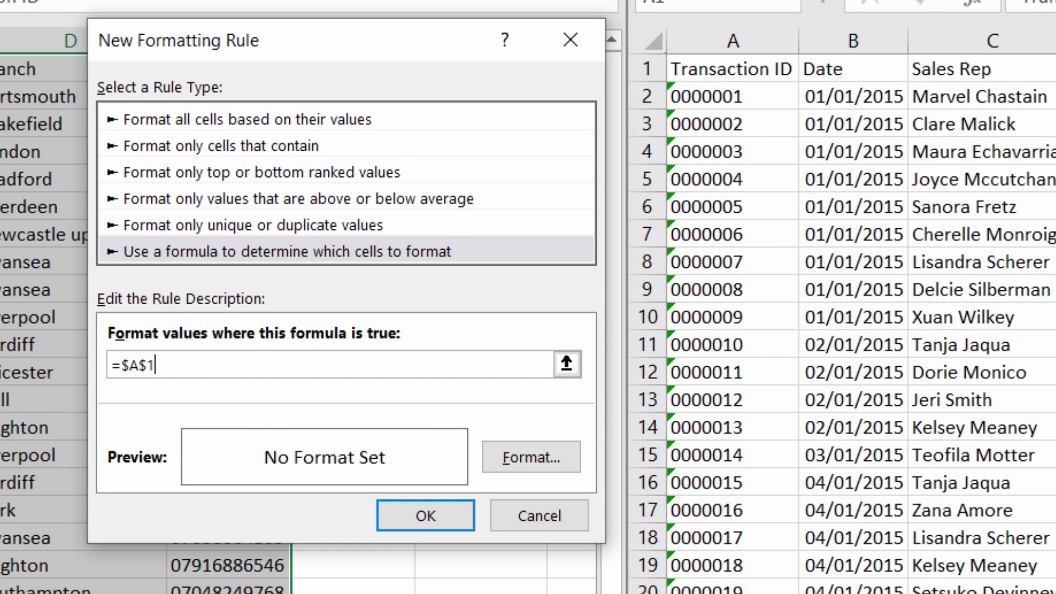
pyautogui.press('F4')
pyautogui.press('F4')
pyautogui.press('F4')
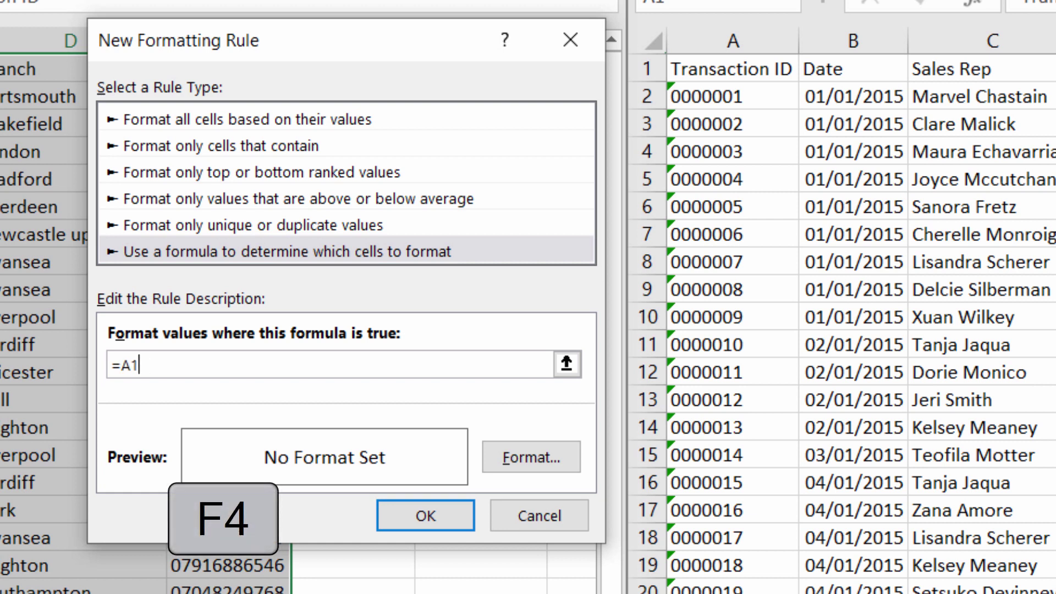
pyautogui.press('F4')
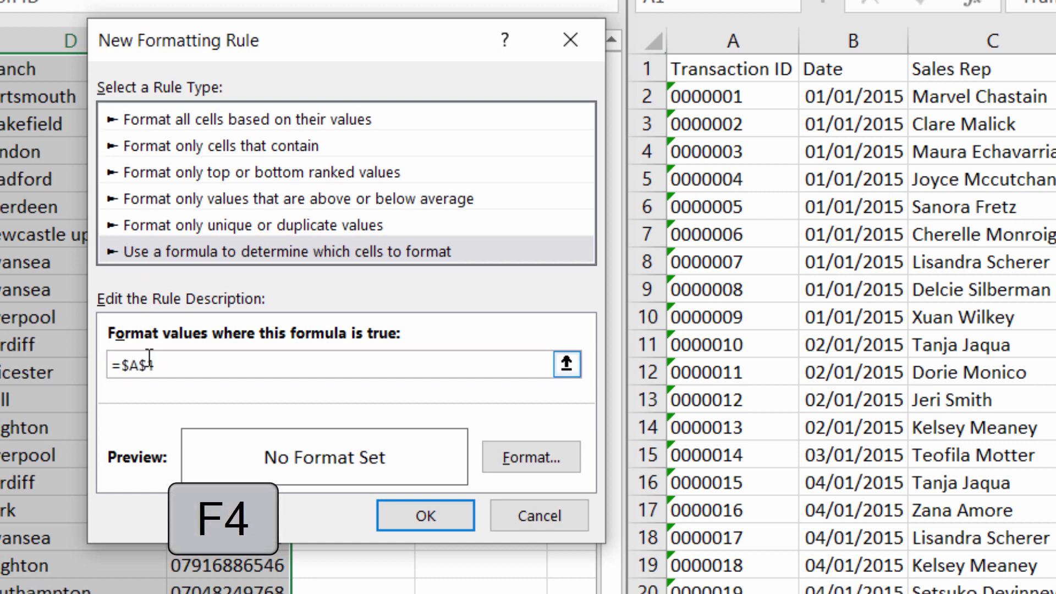
pyautogui.click(147, 365)
pyautogui.press('BackSpace')
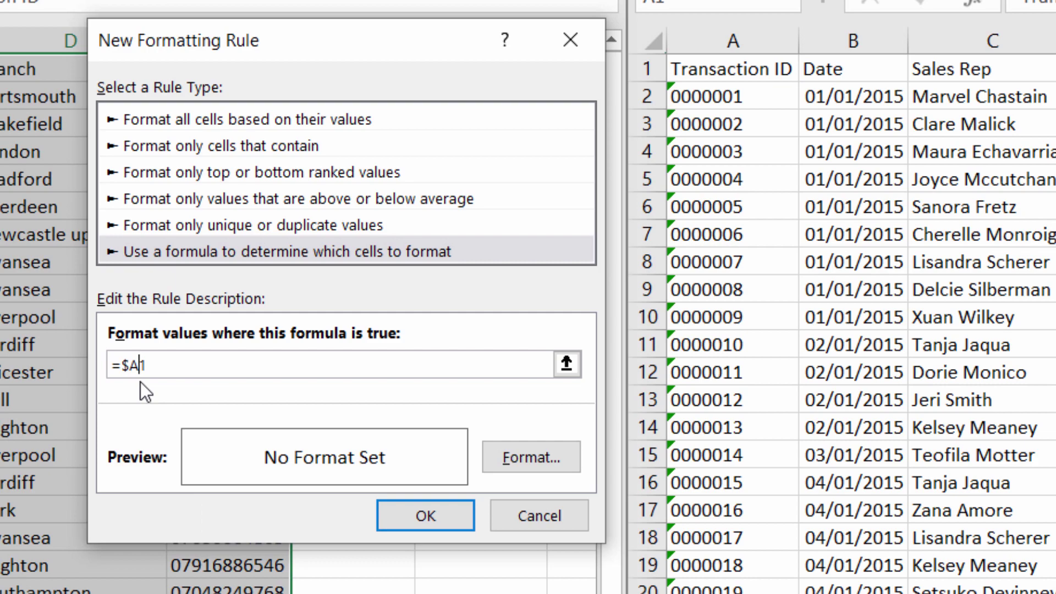
pyautogui.press('F4')
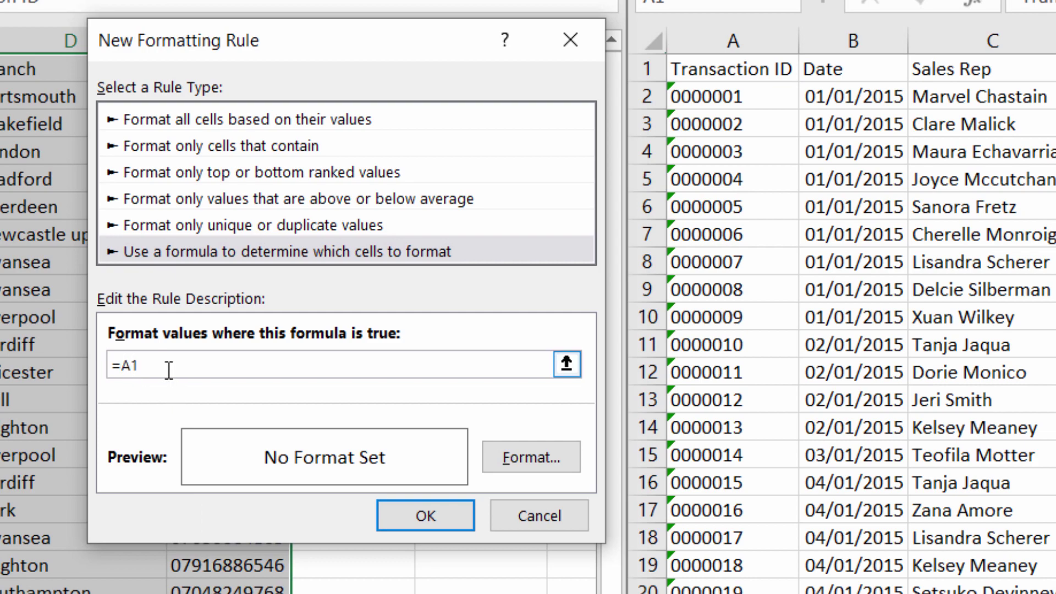
pyautogui.write('<>')
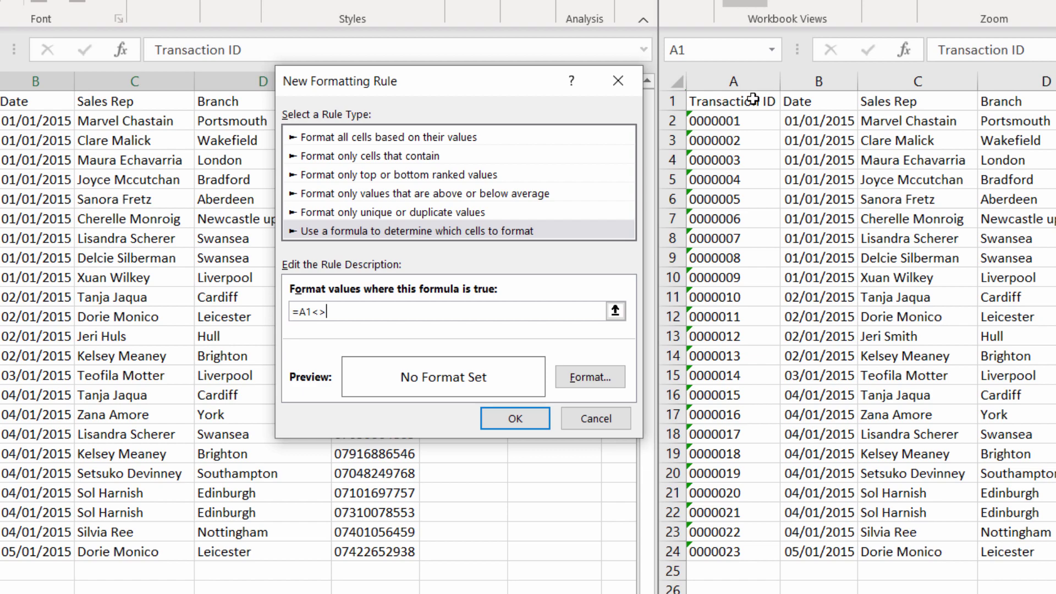
# Pick Ver2's cell A1 and make it relative, giving =A1<>'Ver2'!A1
pyautogui.click(752, 99)
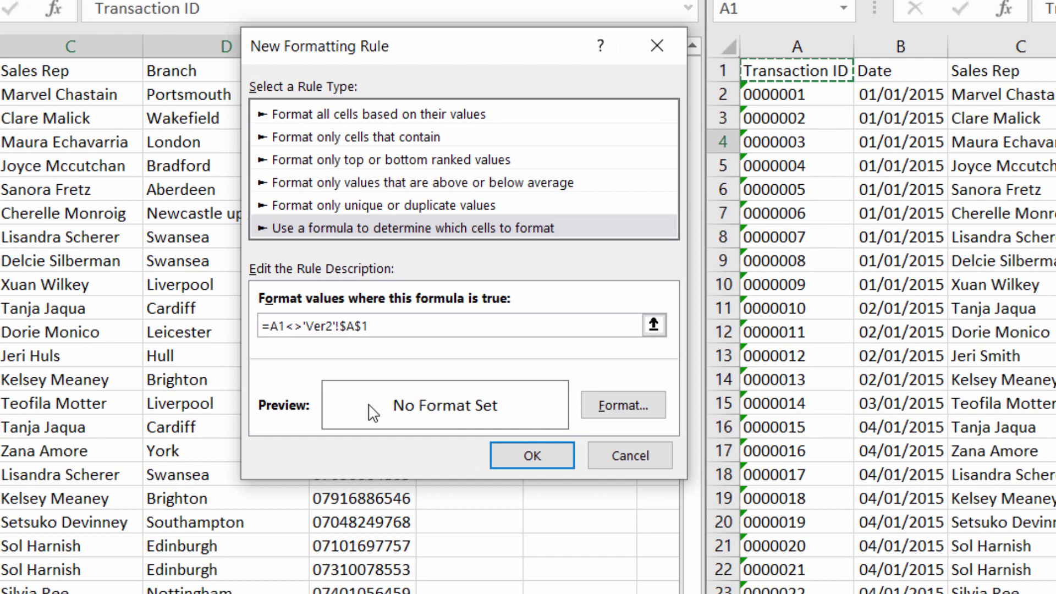
pyautogui.click(313, 329)
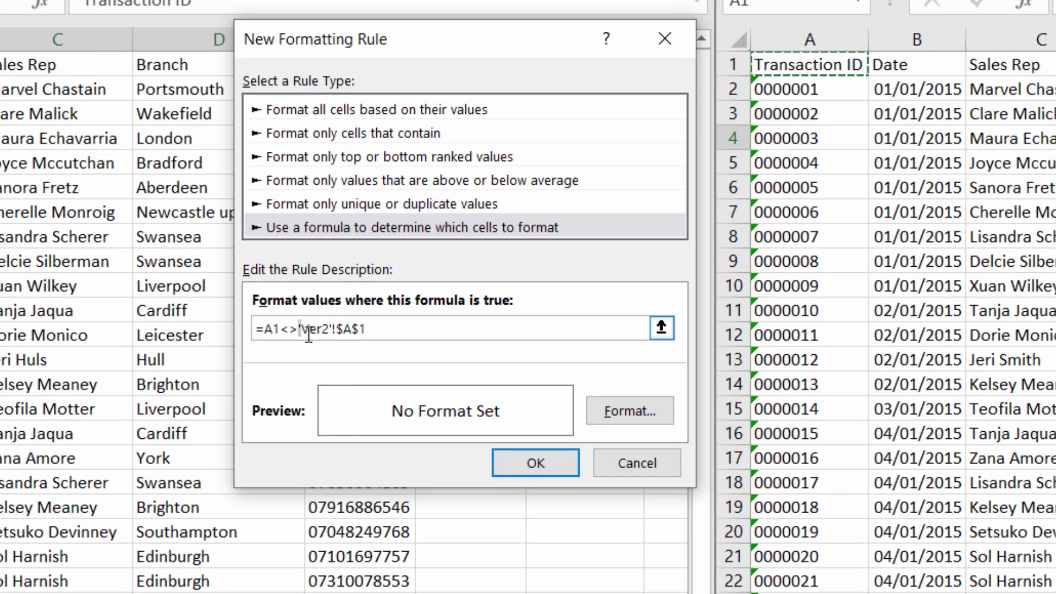
pyautogui.moveTo(309, 333); pyautogui.dragTo(337, 334)
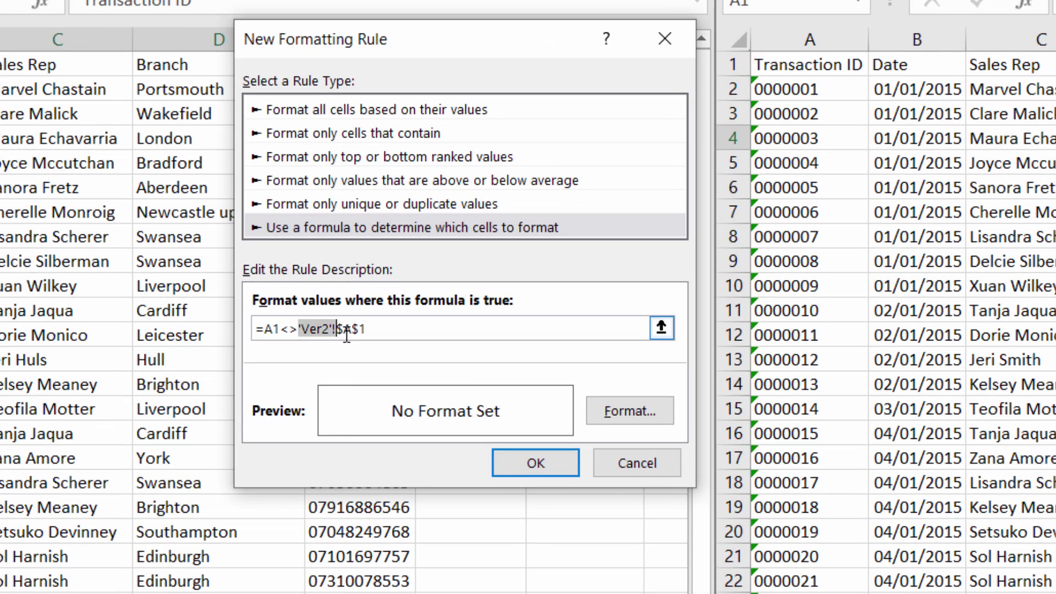
pyautogui.click(360, 330)
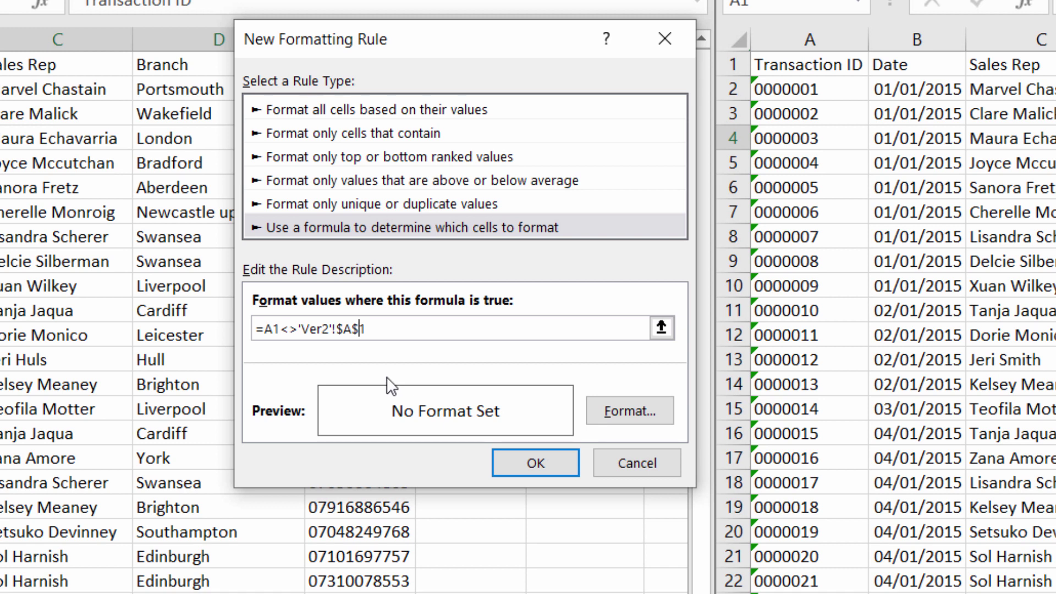
pyautogui.press('F4')
pyautogui.press('F4')
pyautogui.press('F4')
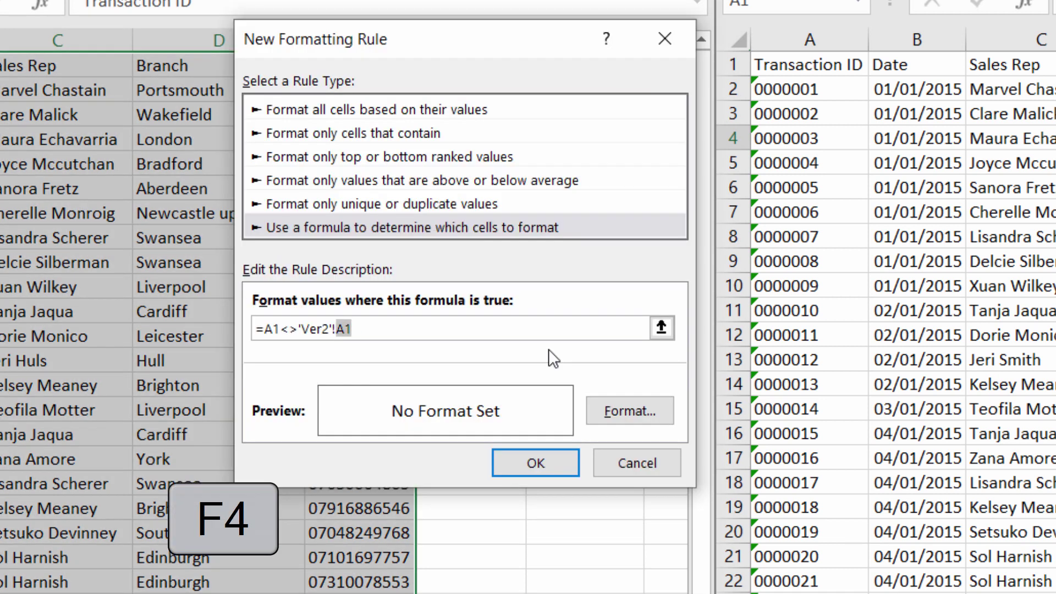
pyautogui.click(377, 330)
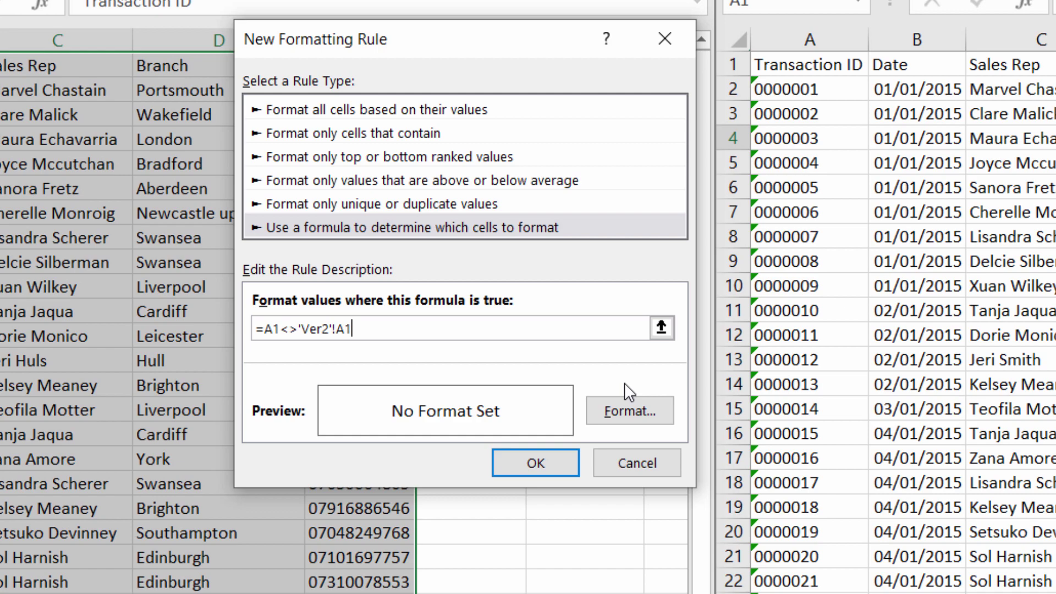
# Format the rule with a red fill and white font, then apply it to E4, E12 and C13
pyautogui.click(630, 414)
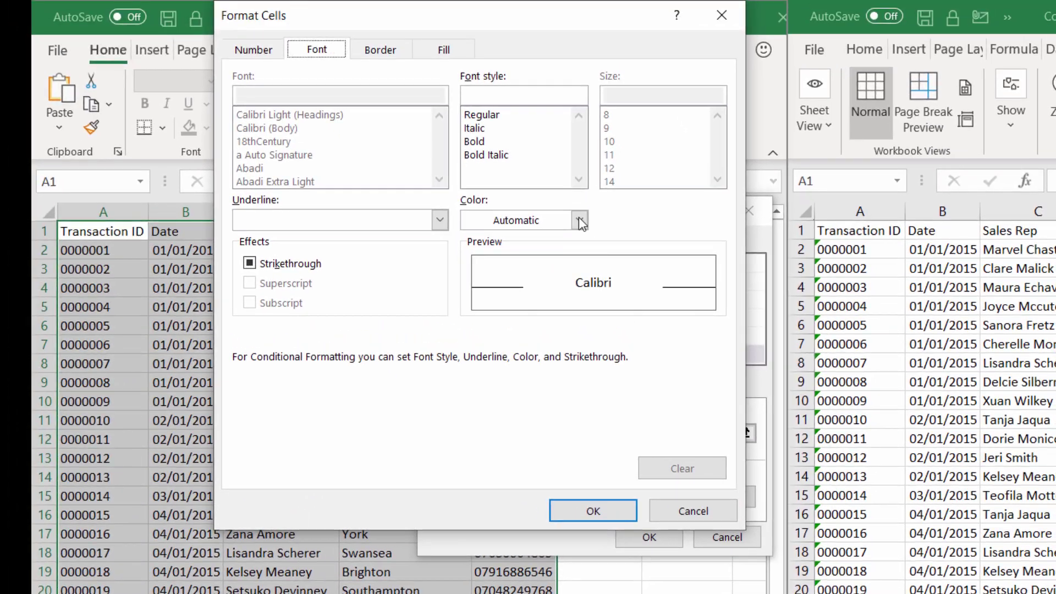
pyautogui.click(461, 51)
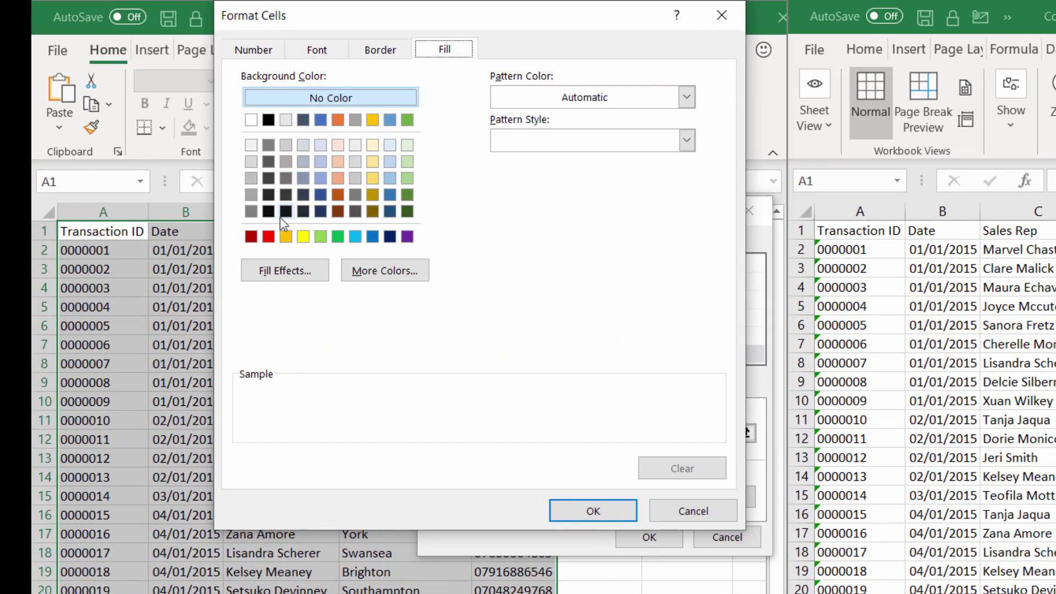
pyautogui.click(268, 237)
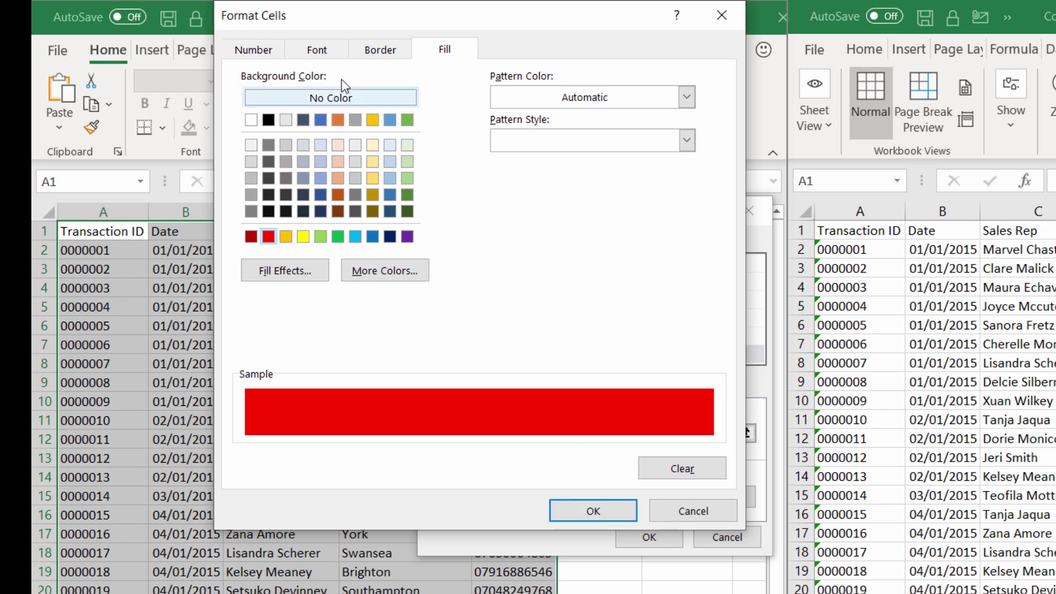
pyautogui.click(329, 50)
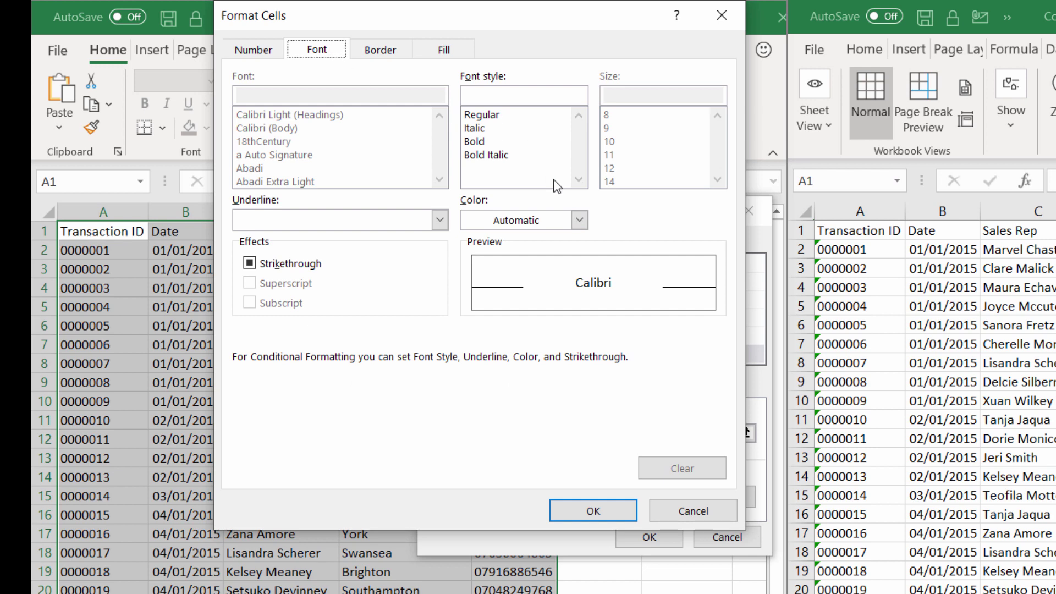
pyautogui.click(580, 220)
pyautogui.click(475, 300)
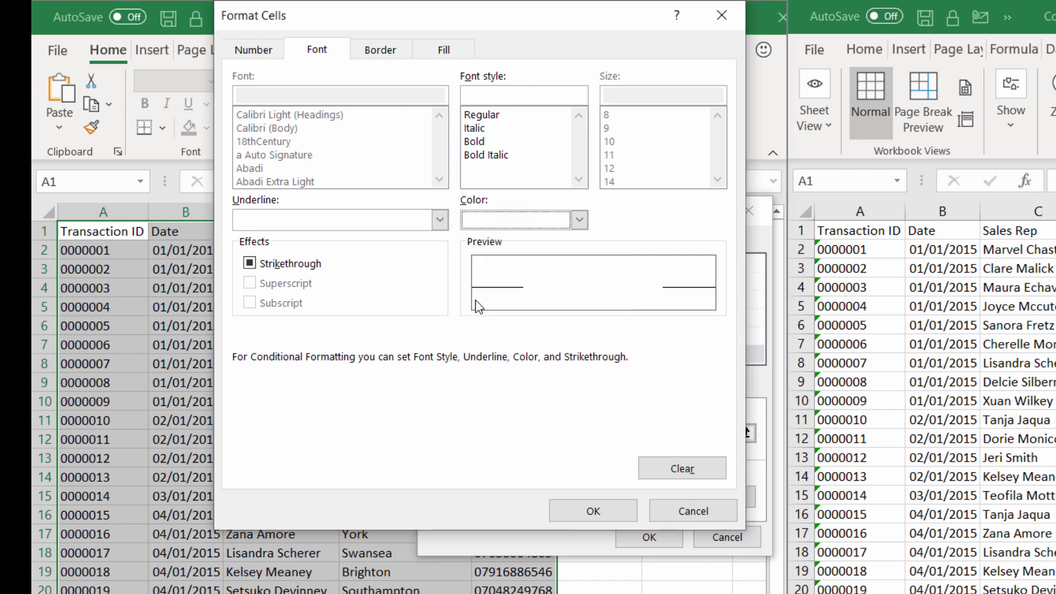
pyautogui.click(575, 509)
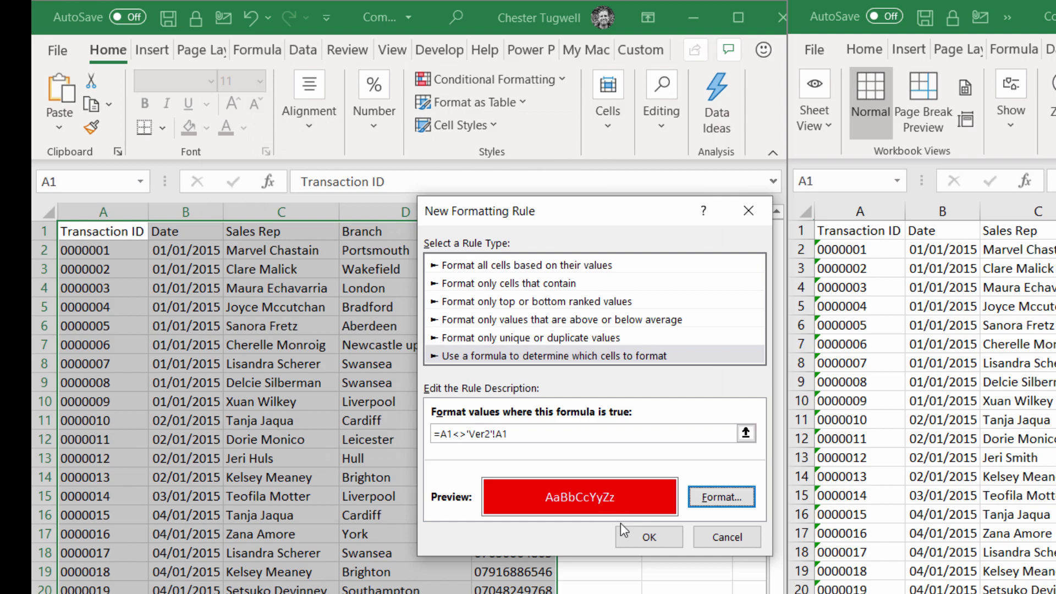
pyautogui.click(627, 535)
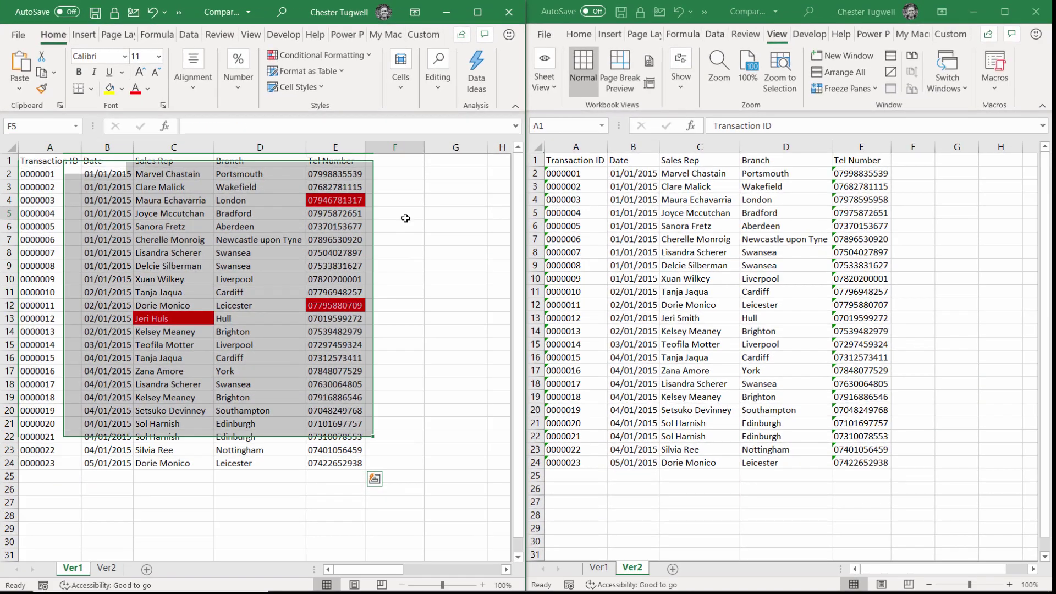
pyautogui.click(605, 310)
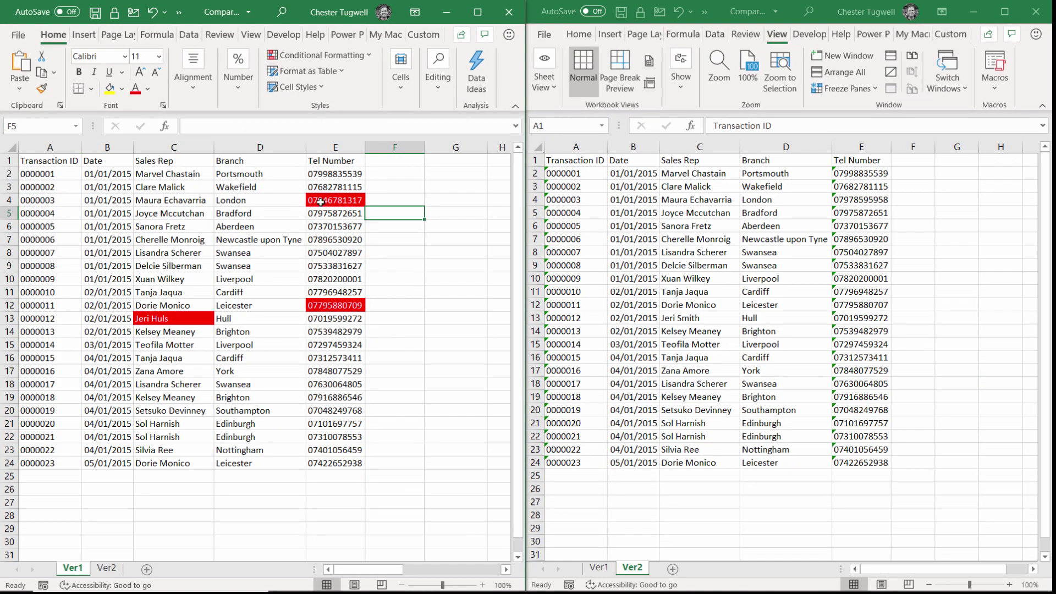
pyautogui.click(327, 200)
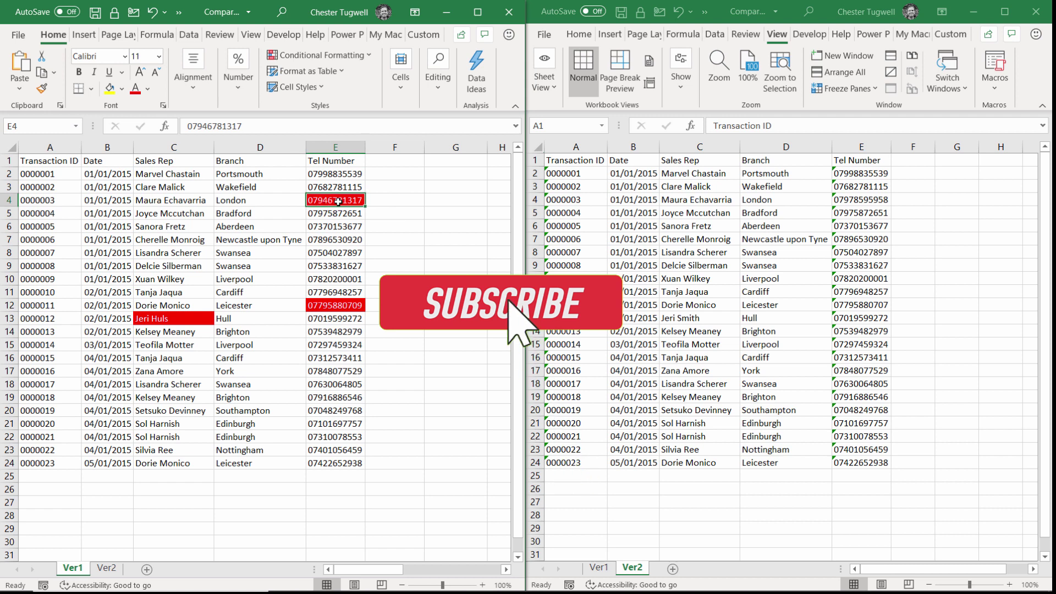
pyautogui.click(876, 200)
pyautogui.click(165, 318)
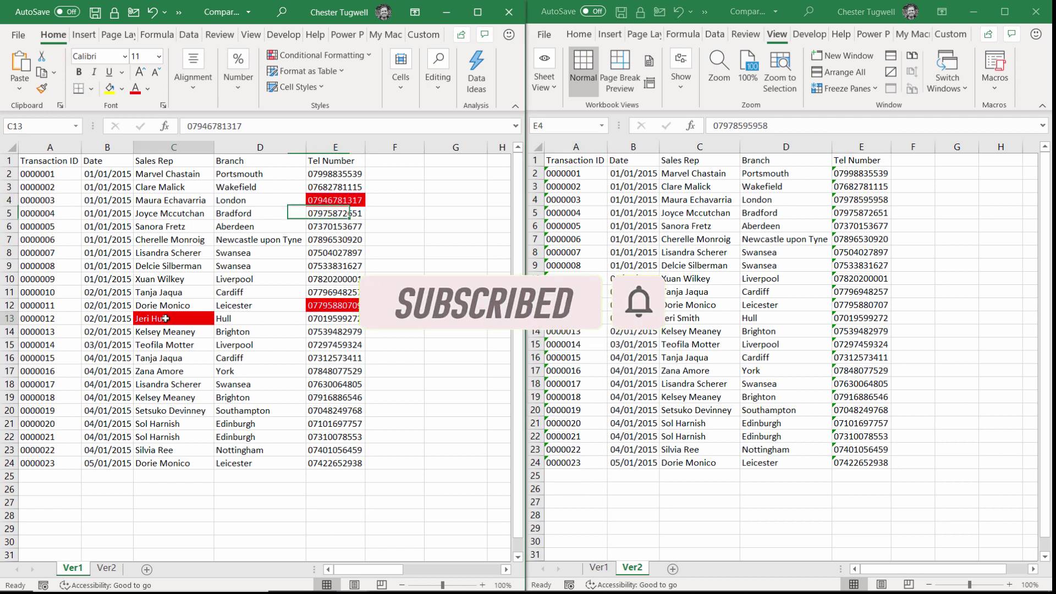
pyautogui.click(710, 313)
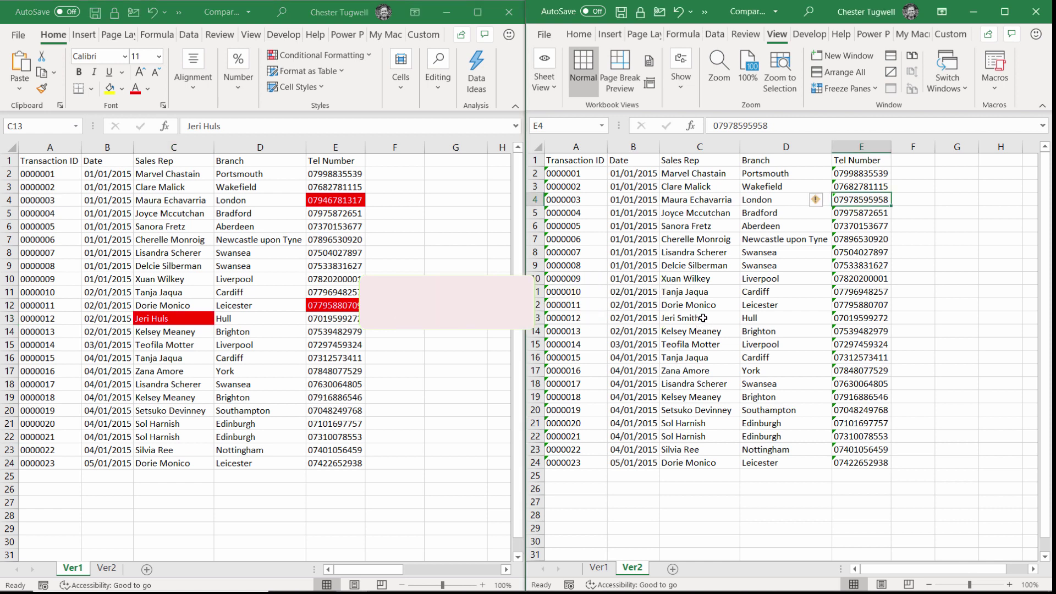
pyautogui.click(703, 318)
pyautogui.click(501, 319)
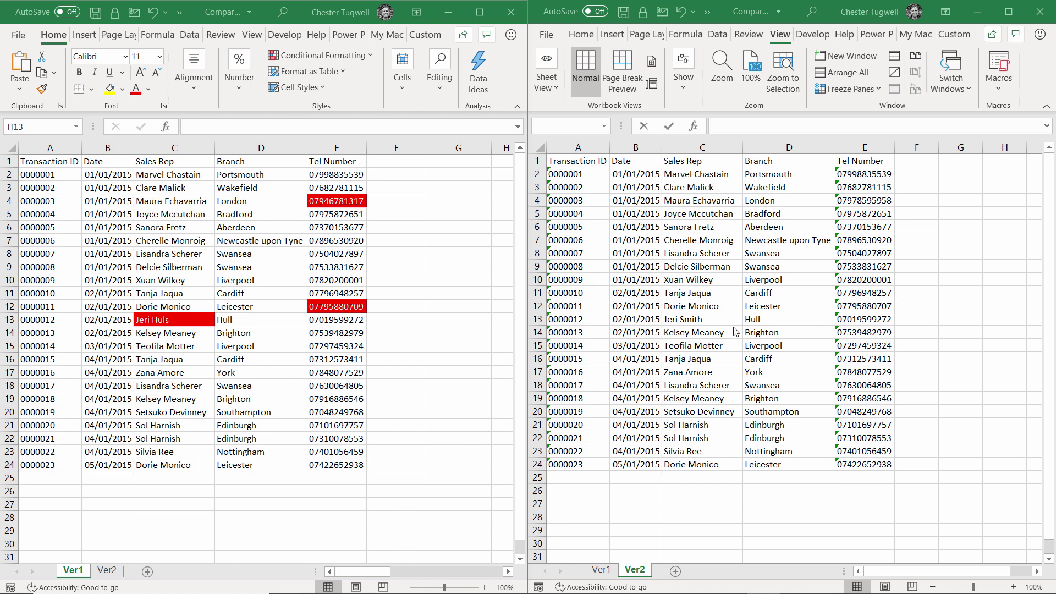
# Insert a sheet after Ver2, rename it 'Compare Sheets', and select its cell A1
pyautogui.click(147, 574)
pyautogui.click(146, 573)
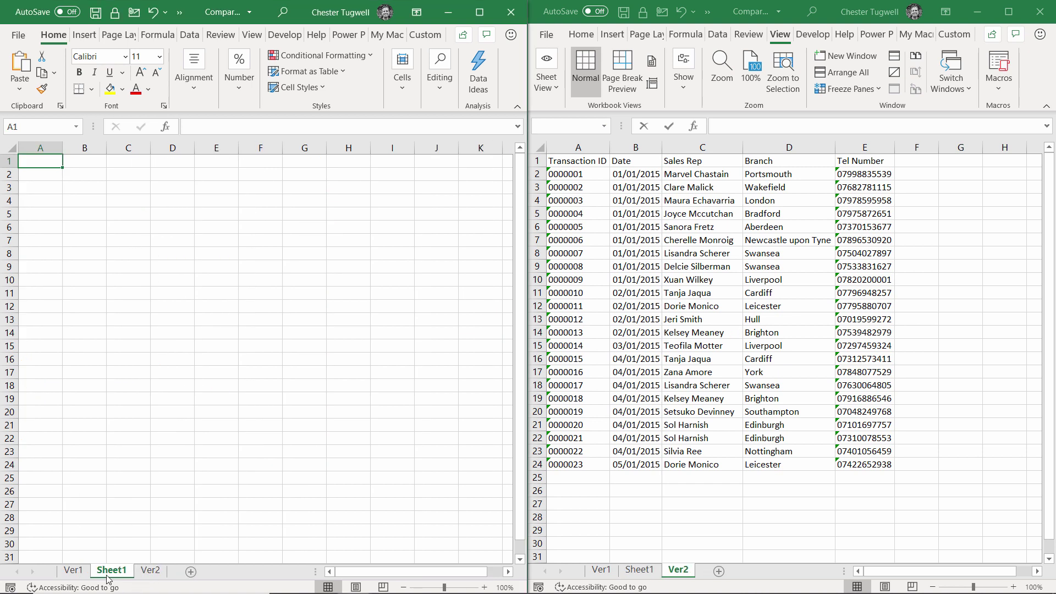
pyautogui.moveTo(152, 573); pyautogui.dragTo(165, 570)
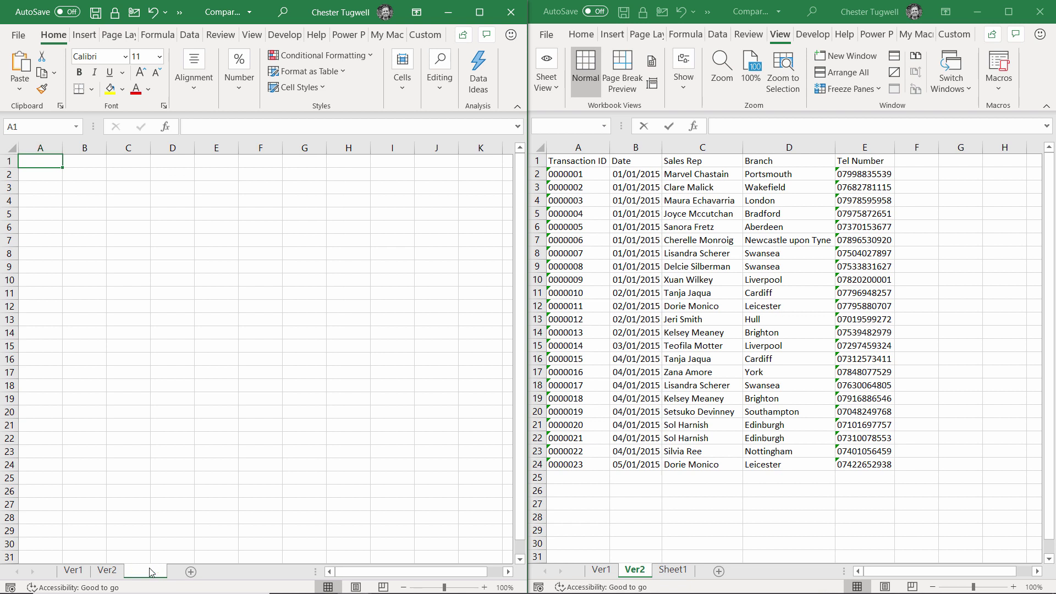
pyautogui.click(157, 567)
pyautogui.write('CF')
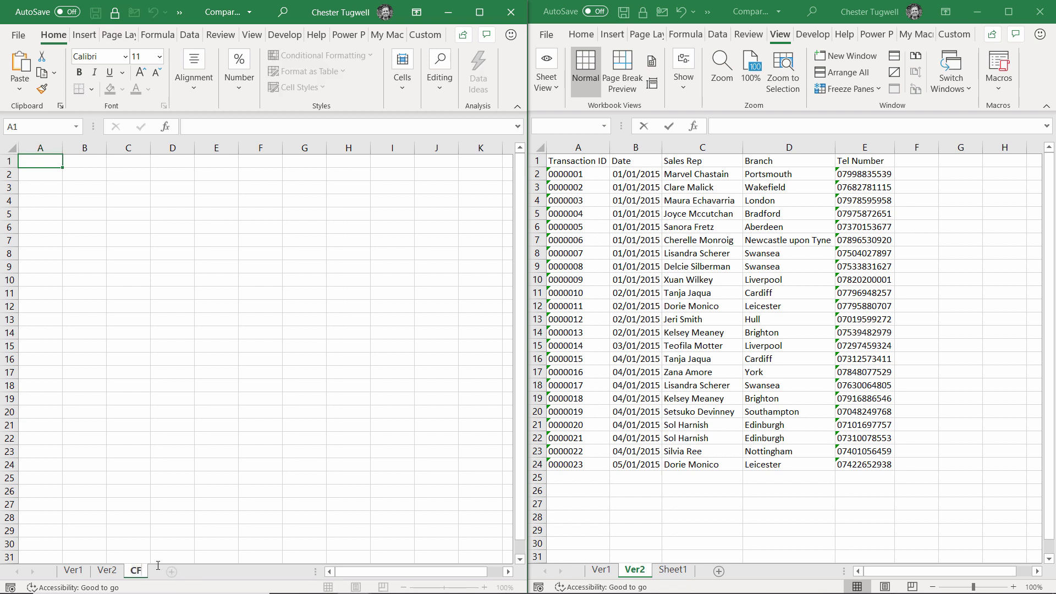
pyautogui.press('BackSpace')
pyautogui.write('ompare Sheets')
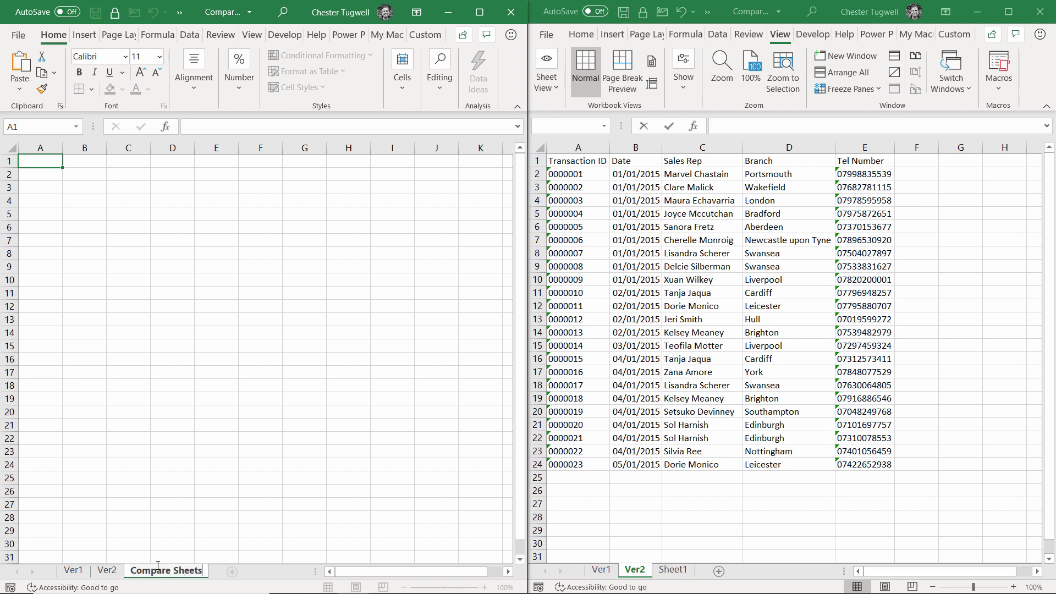
pyautogui.click(102, 363)
pyautogui.click(48, 159)
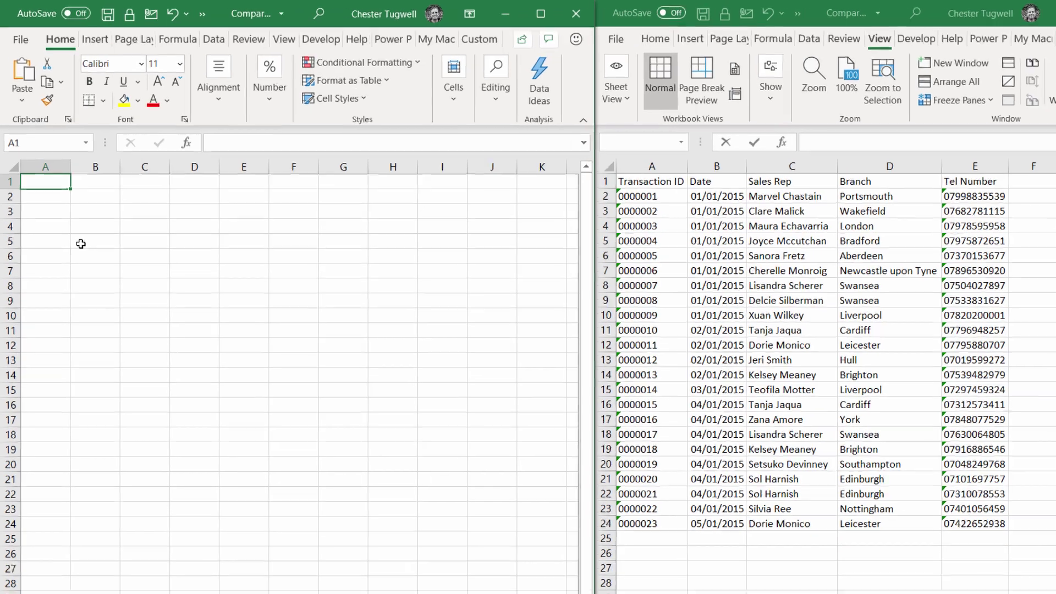
# In Compare Sheets A1, type =if('Ver1'!A1='Ver2'!A1, using each sheet's A1
pyautogui.write('=if(')
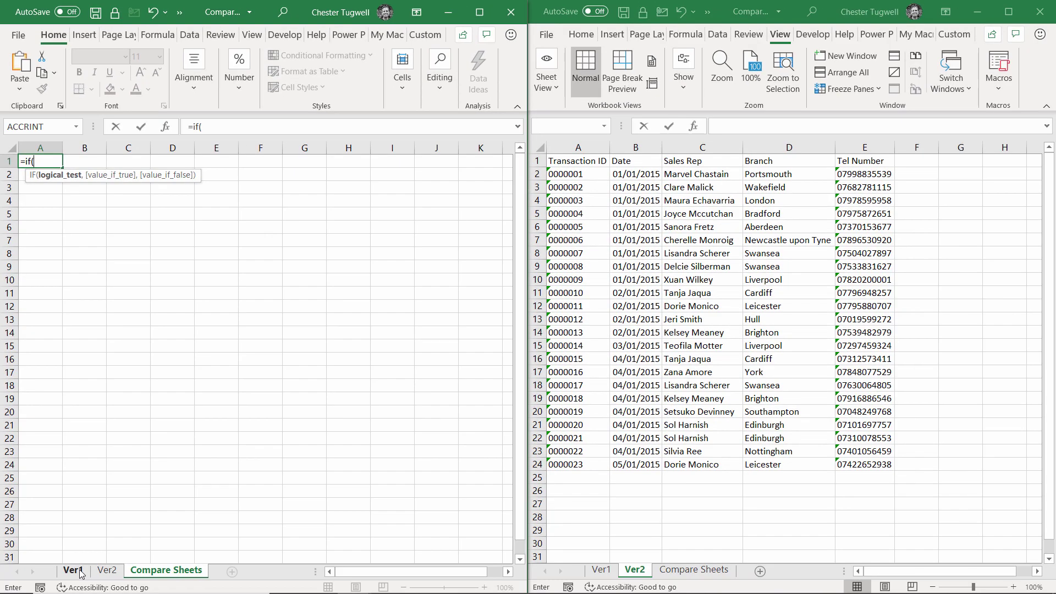
pyautogui.click(81, 574)
pyautogui.click(47, 163)
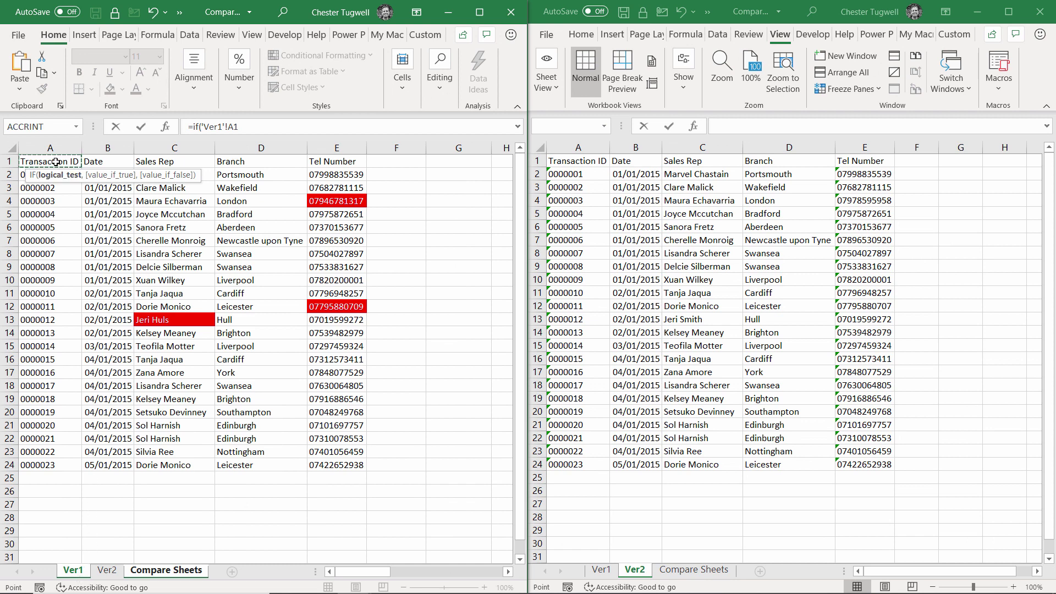
pyautogui.write('=')
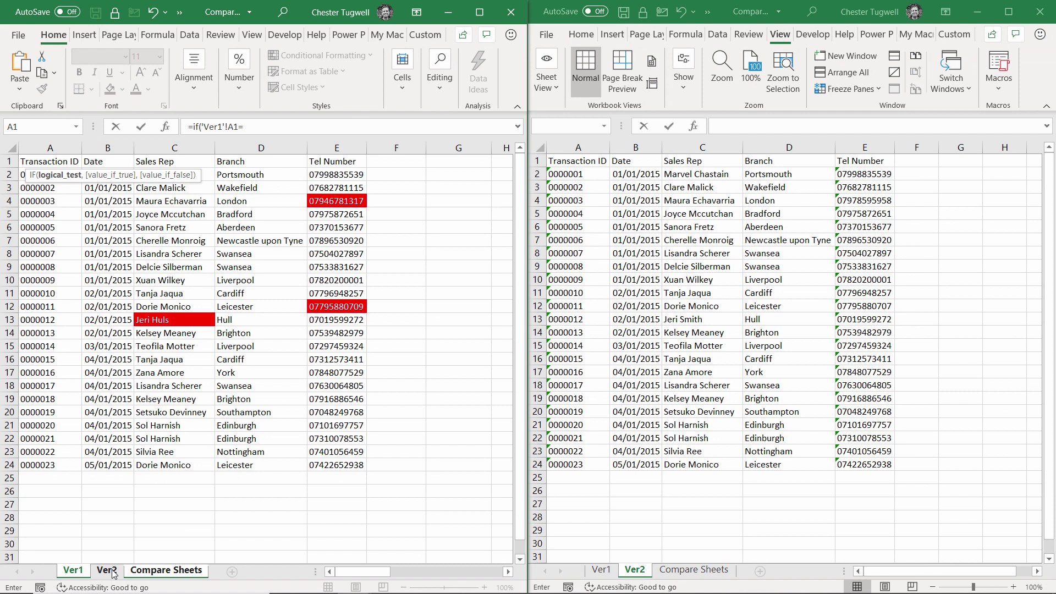
pyautogui.click(108, 571)
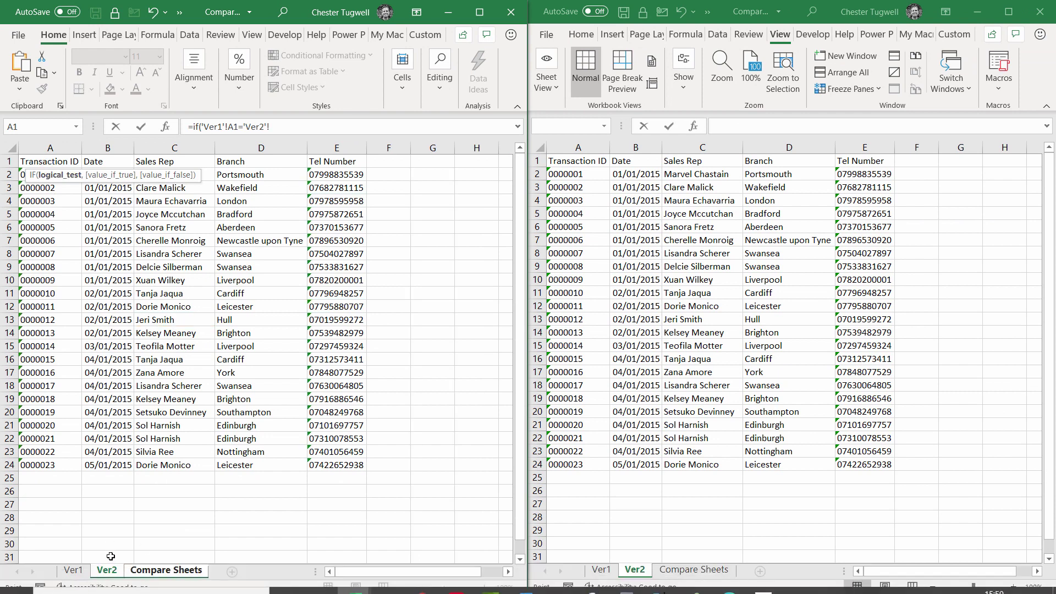
pyautogui.click(41, 159)
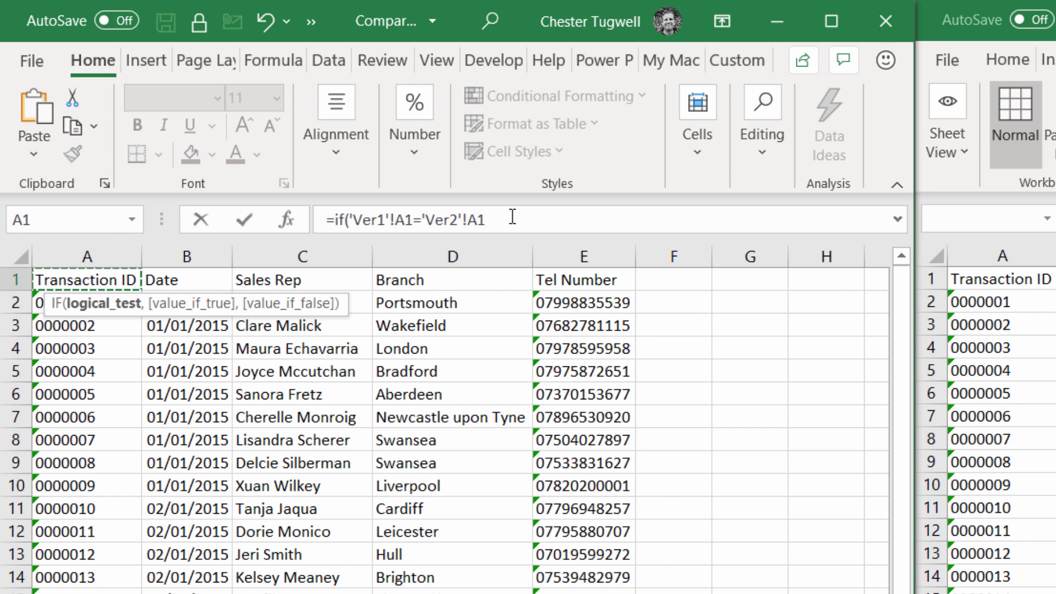
pyautogui.write(',')
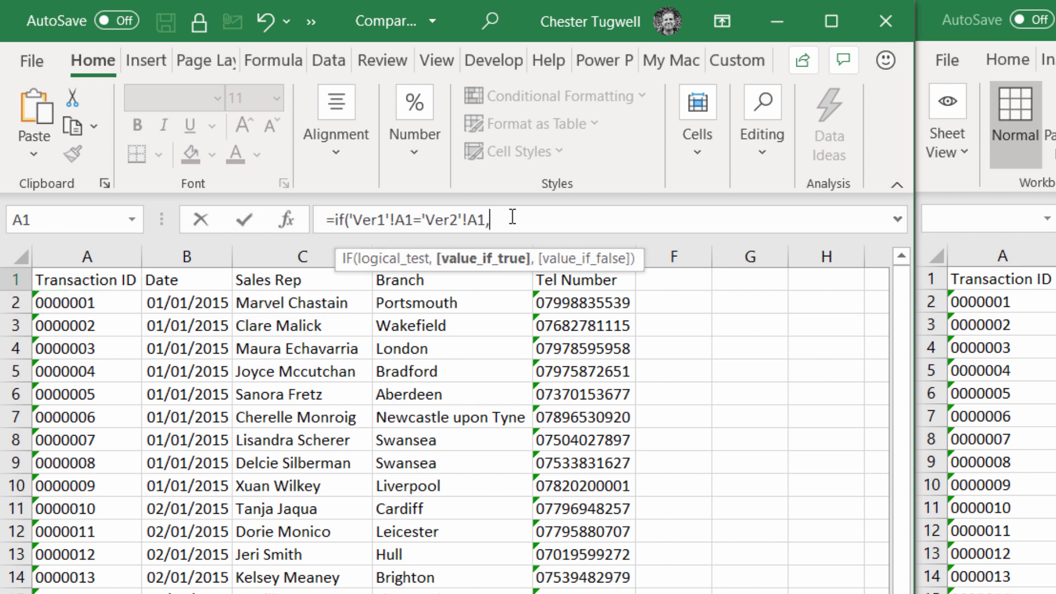
# Use Ver2!A1 as the match result and "Ver1:"&'Ver1'!A1&" | Ver2:"&'Ver2'!A1 for mismatches
pyautogui.click(105, 280)
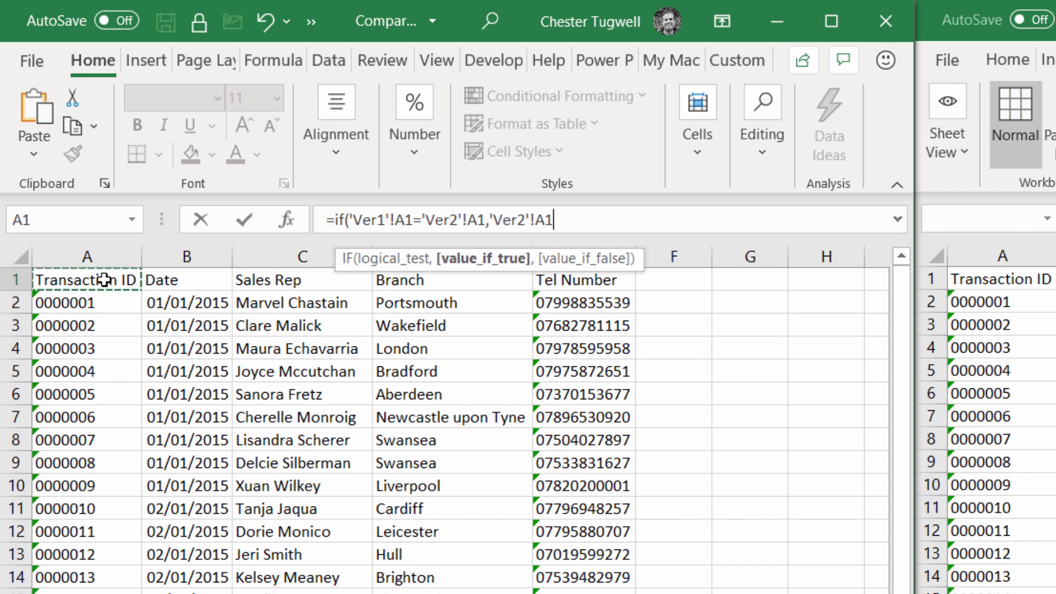
pyautogui.write(',')
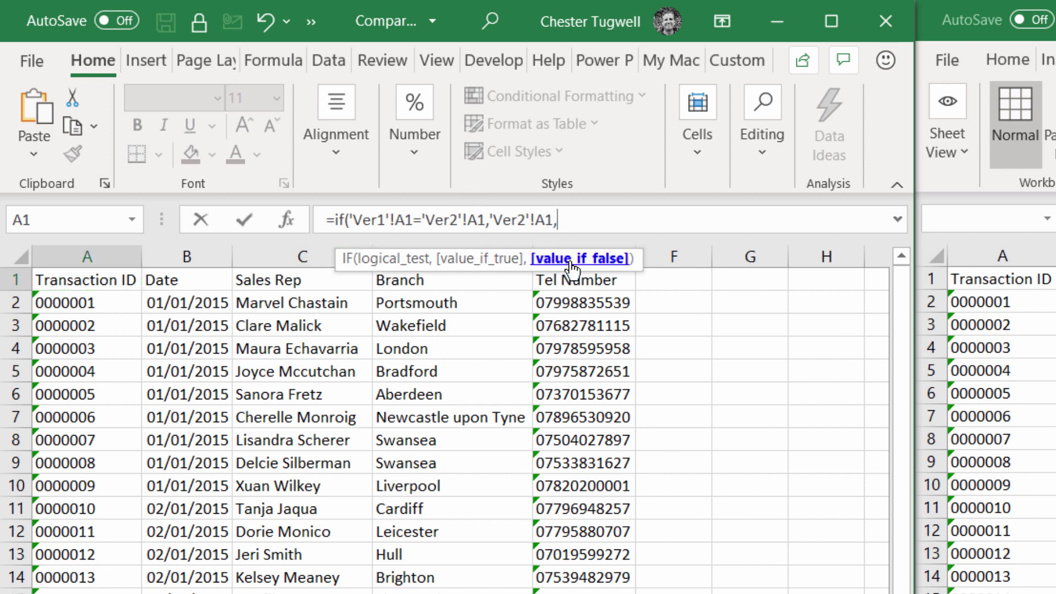
pyautogui.write('"Ver1:')
pyautogui.write('&')
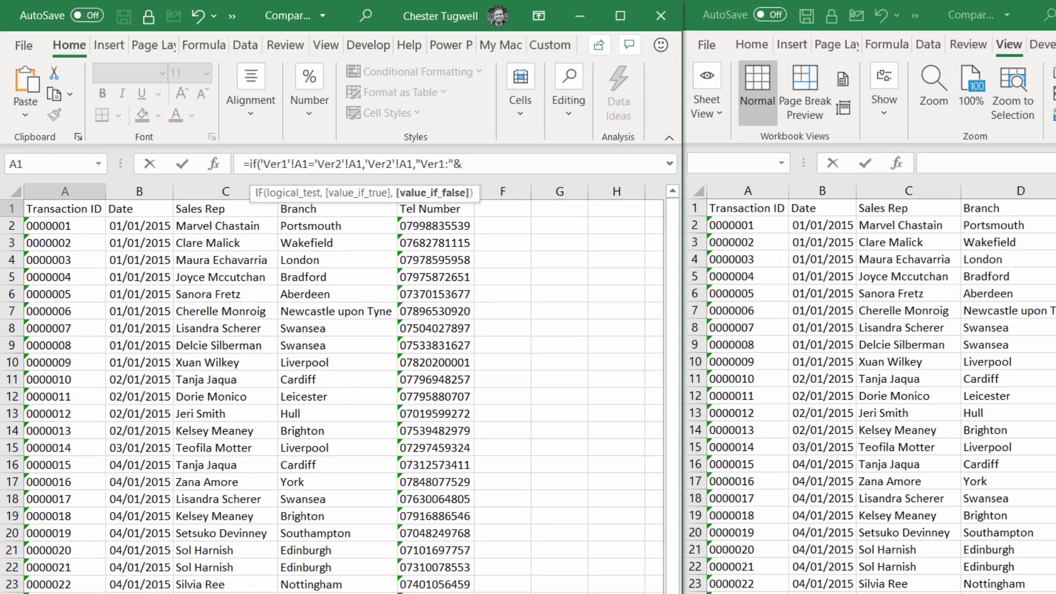
pyautogui.click(73, 570)
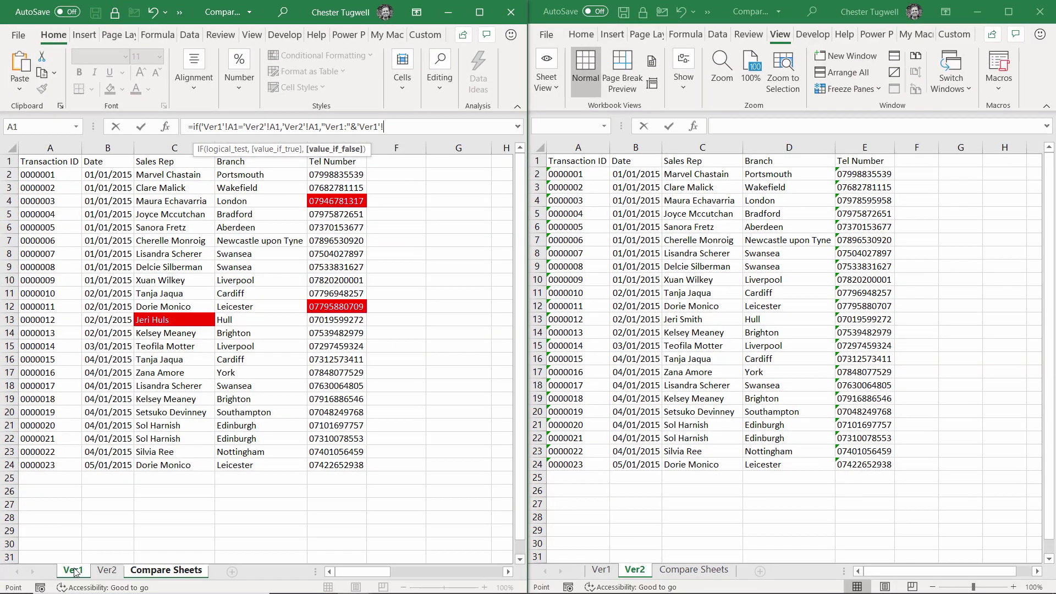
pyautogui.click(50, 164)
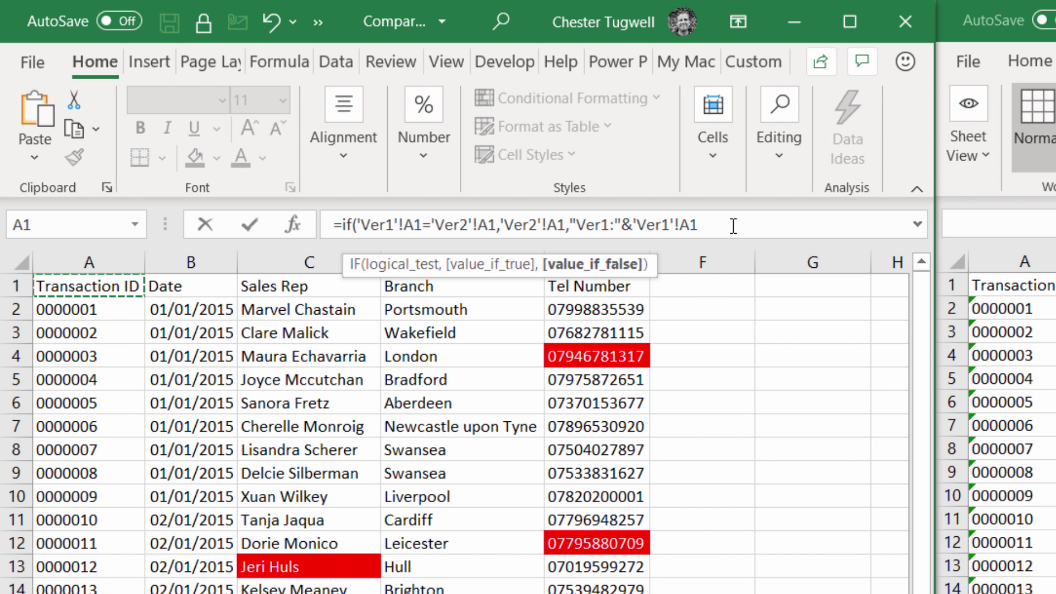
pyautogui.write('&')
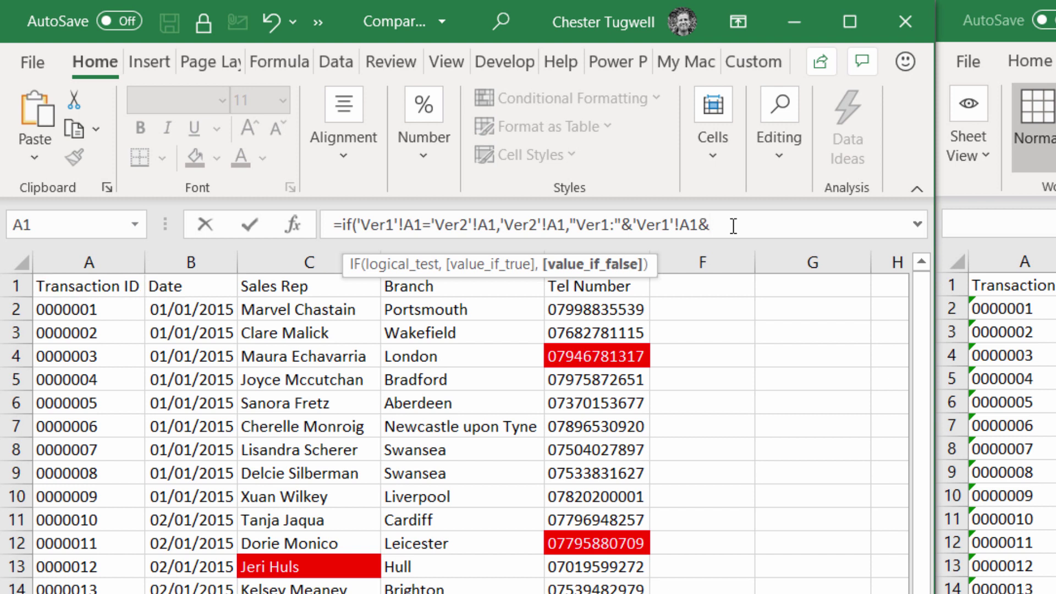
pyautogui.write('" | Ver2:"&')
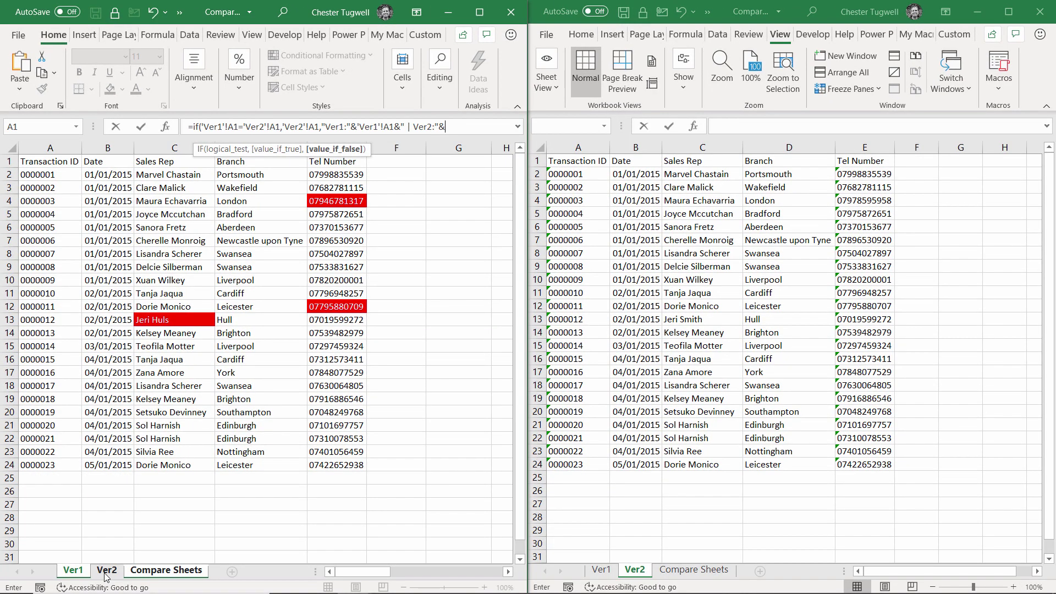
pyautogui.click(106, 572)
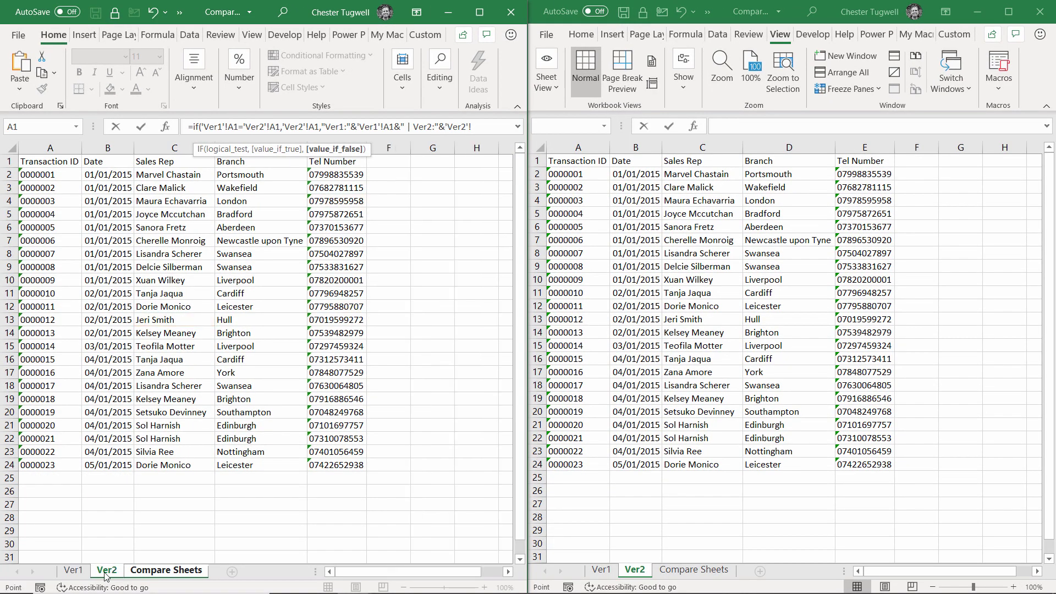
pyautogui.click(54, 161)
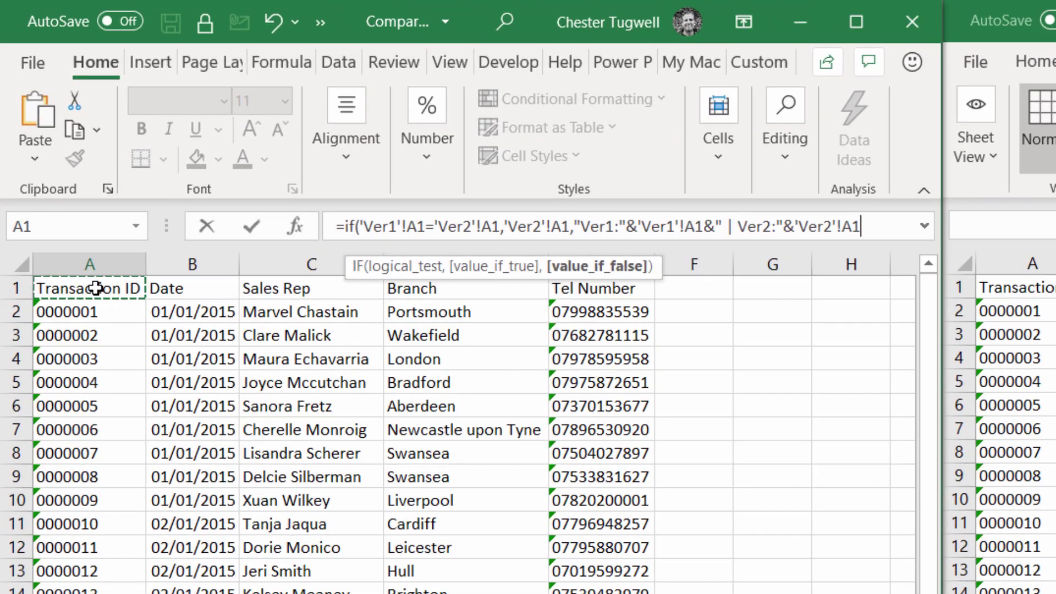
# Close and enter the IF formula, then fill it from A1 across to E1 and down to row 23
pyautogui.write(')')
pyautogui.press('Return')
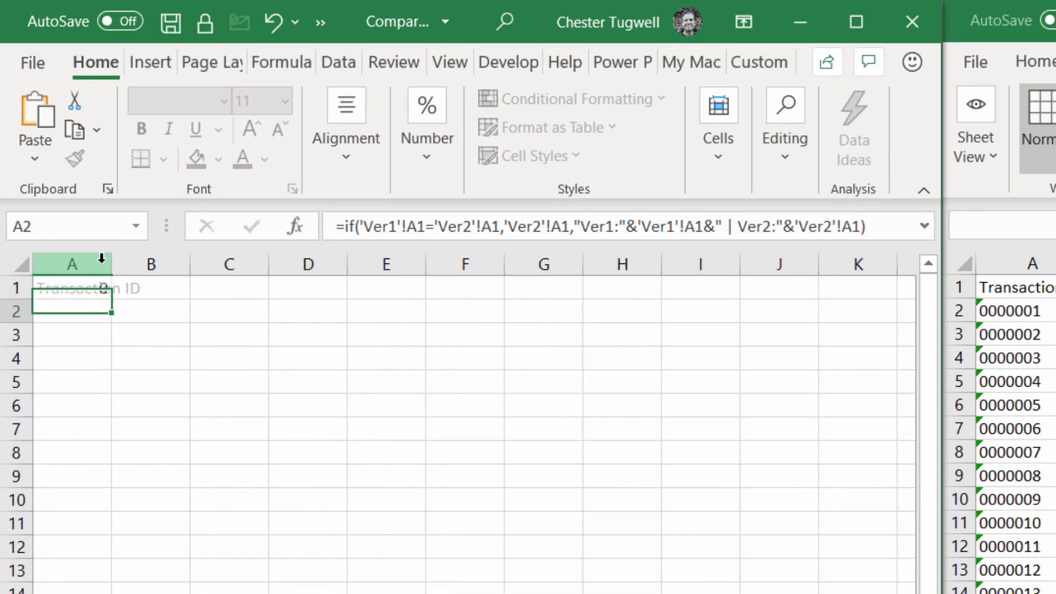
pyautogui.click(89, 284)
pyautogui.moveTo(110, 298); pyautogui.dragTo(421, 296)
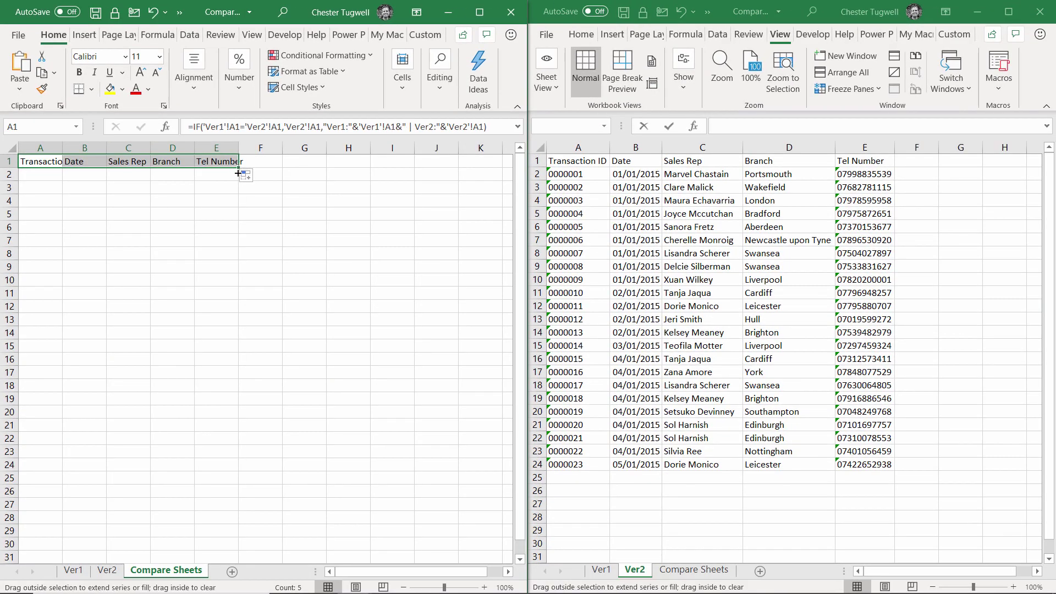
pyautogui.moveTo(257, 183); pyautogui.dragTo(221, 490)
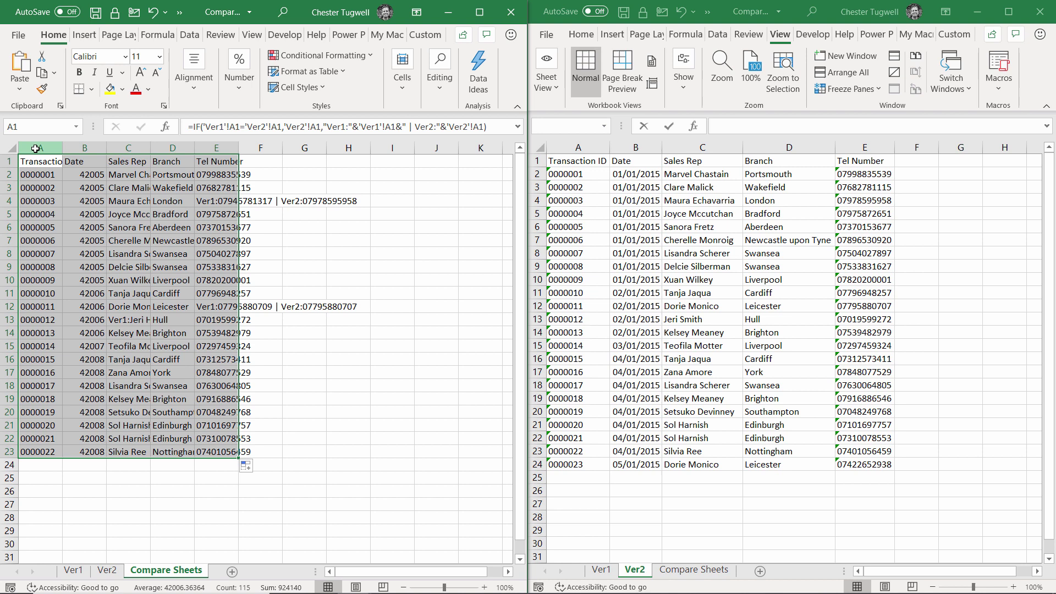
# Autofit columns A:E, check the Sales Rep mismatch in C13, and focus the Ver2 window
pyautogui.moveTo(40, 147); pyautogui.dragTo(230, 144)
pyautogui.doubleClick(240, 148)
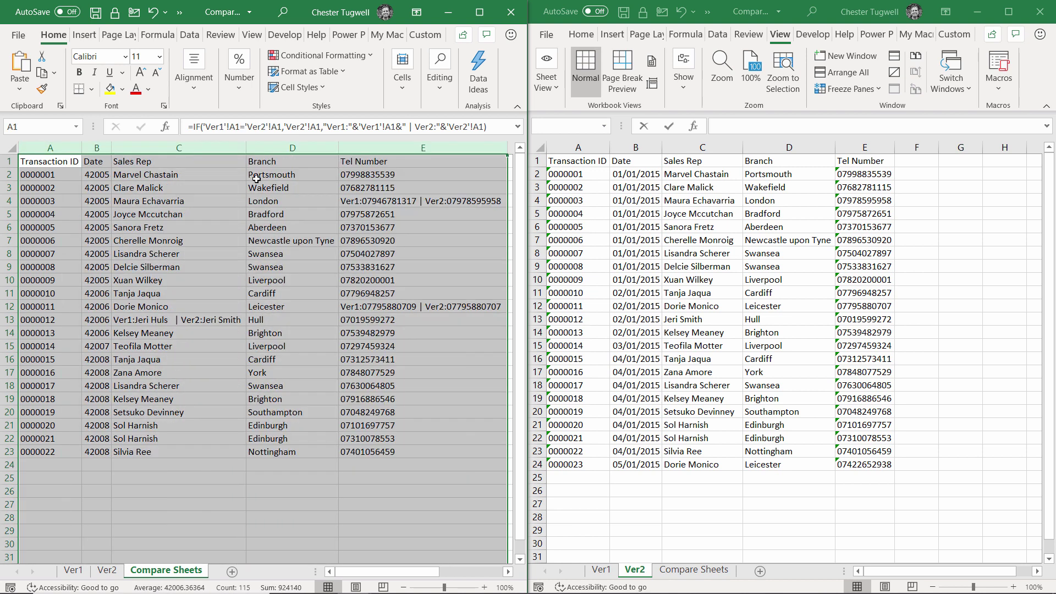
pyautogui.click(347, 334)
pyautogui.click(144, 319)
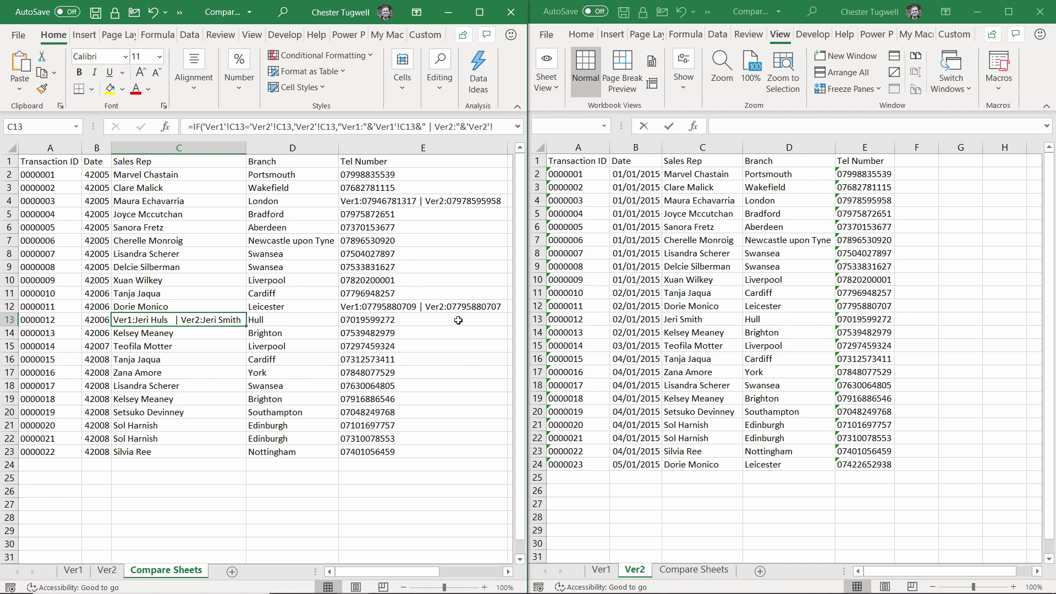
pyautogui.click(959, 423)
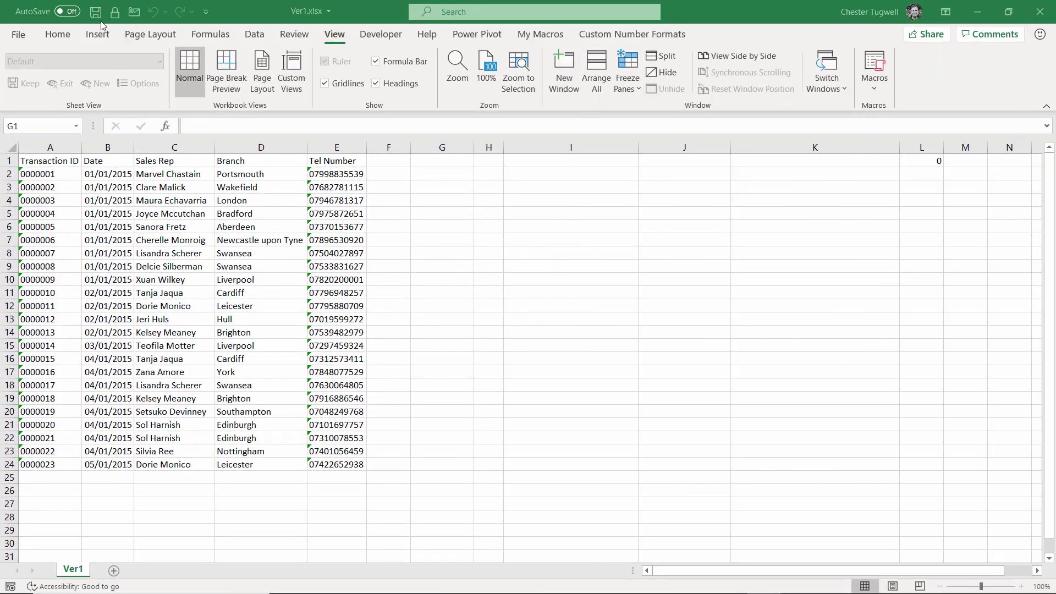
# Bring the Ver1.xlsx window forward and open the Arrange Windows dialog from the View ribbon
pyautogui.click(54, 36)
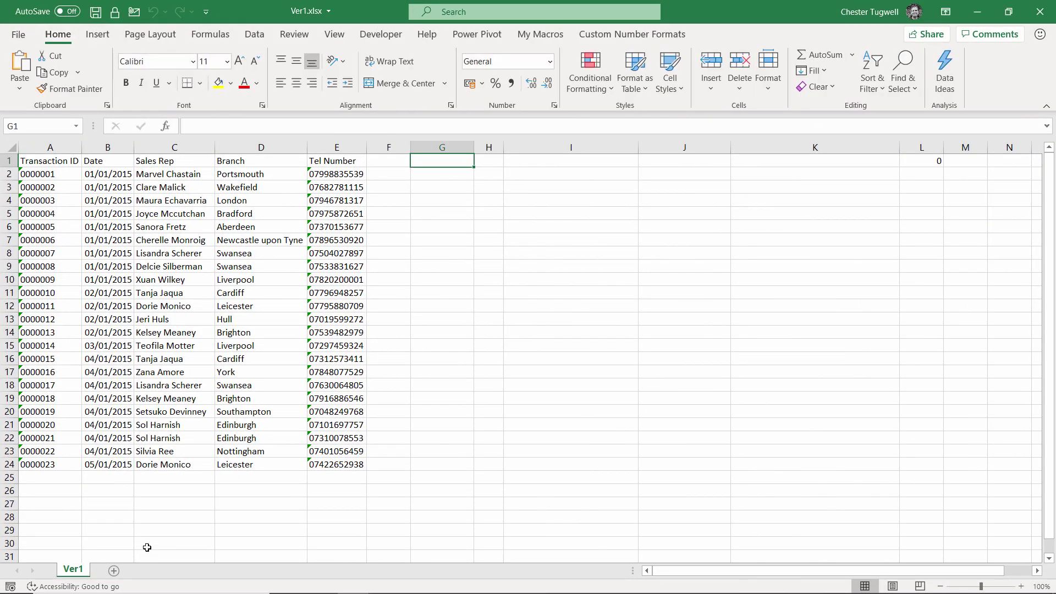
pyautogui.click(360, 583)
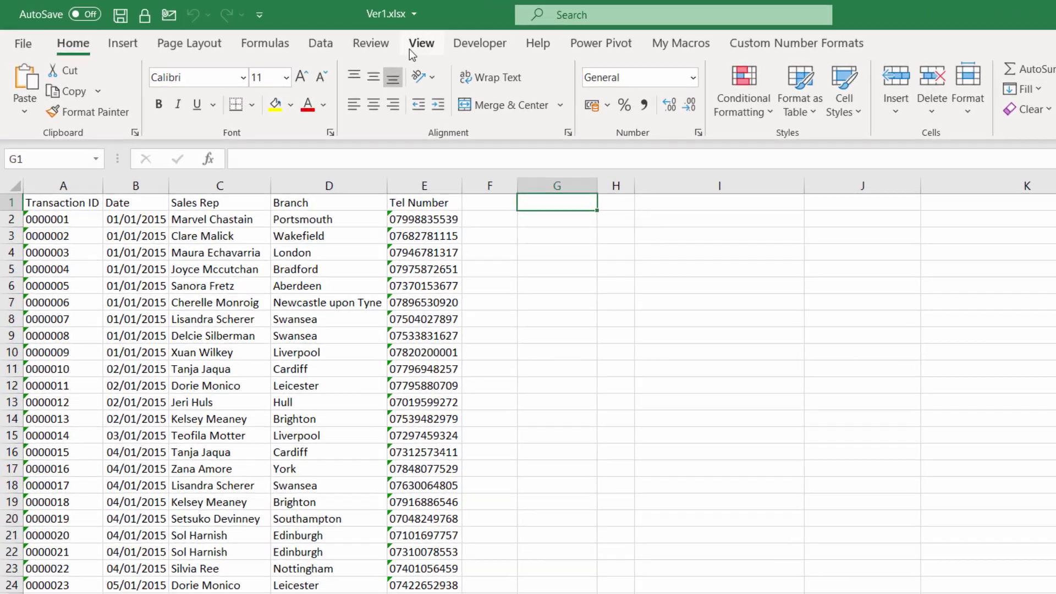
pyautogui.click(333, 35)
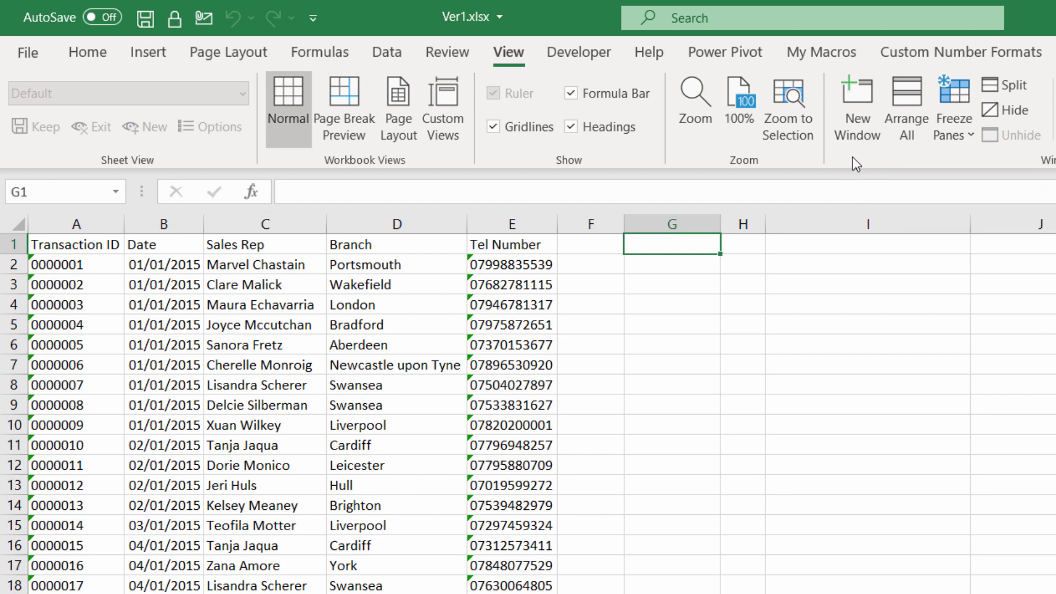
pyautogui.click(916, 134)
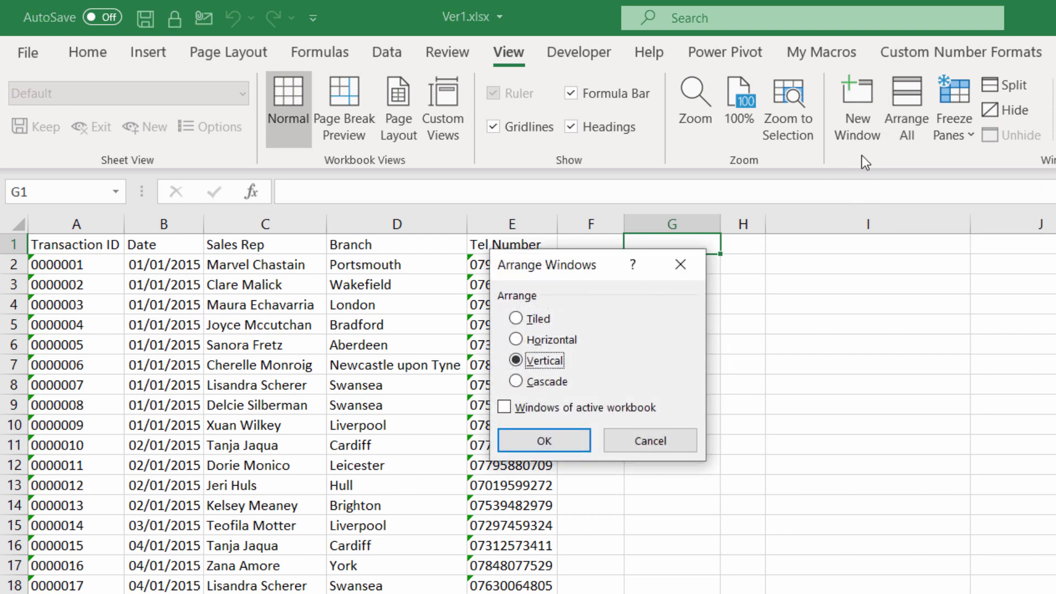
# Tile Ver1 and Ver2 vertically, name the new sheet 'Compare Workbooks', and widen column A
pyautogui.click(544, 441)
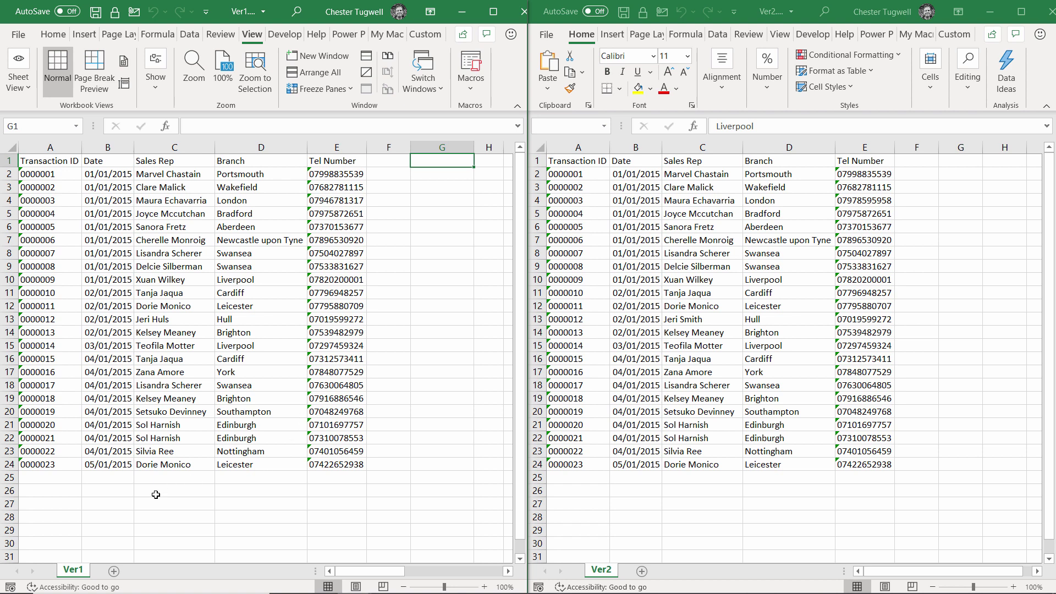
pyautogui.doubleClick(118, 571)
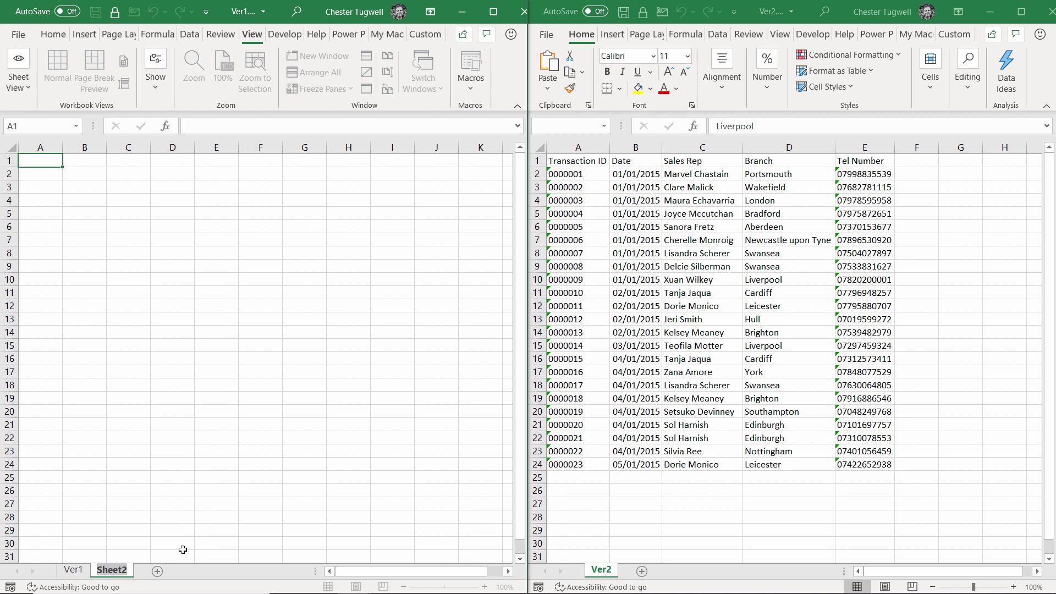
pyautogui.write('Compare Wor')
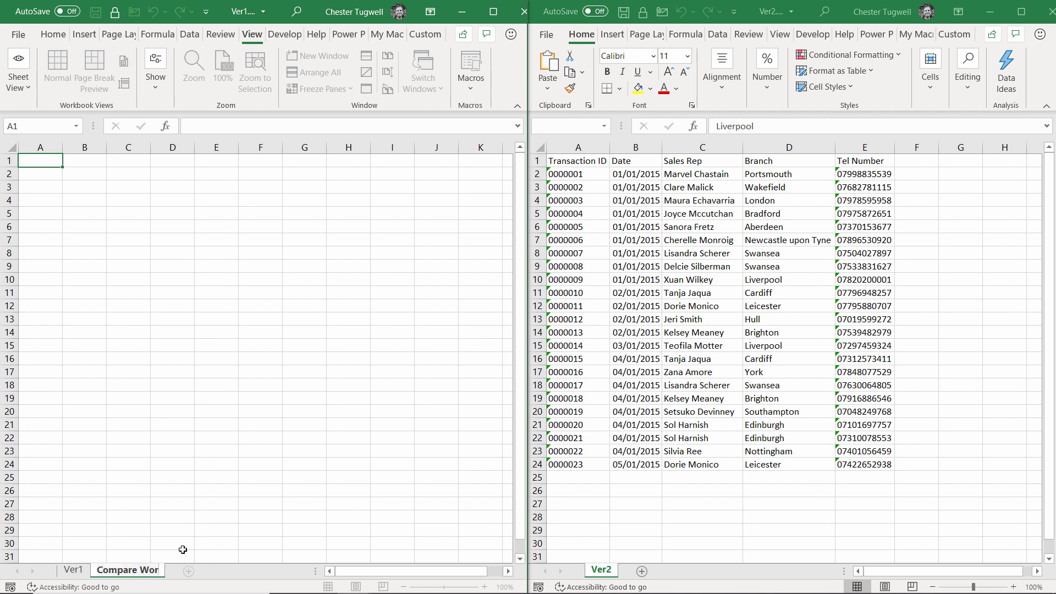
pyautogui.write('kbooks')
pyautogui.press('Return')
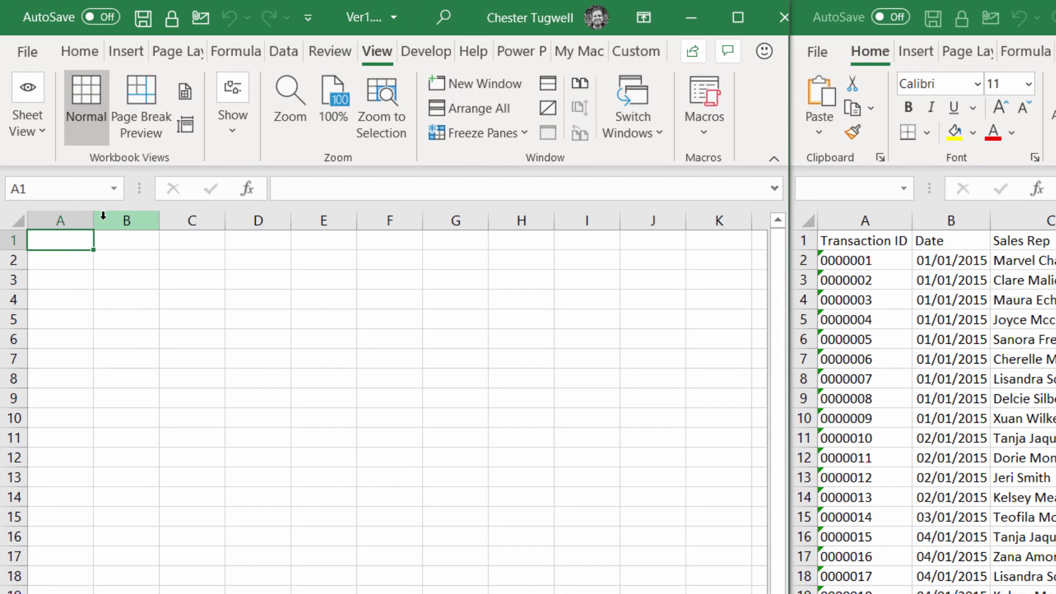
pyautogui.moveTo(71, 164); pyautogui.dragTo(78, 164)
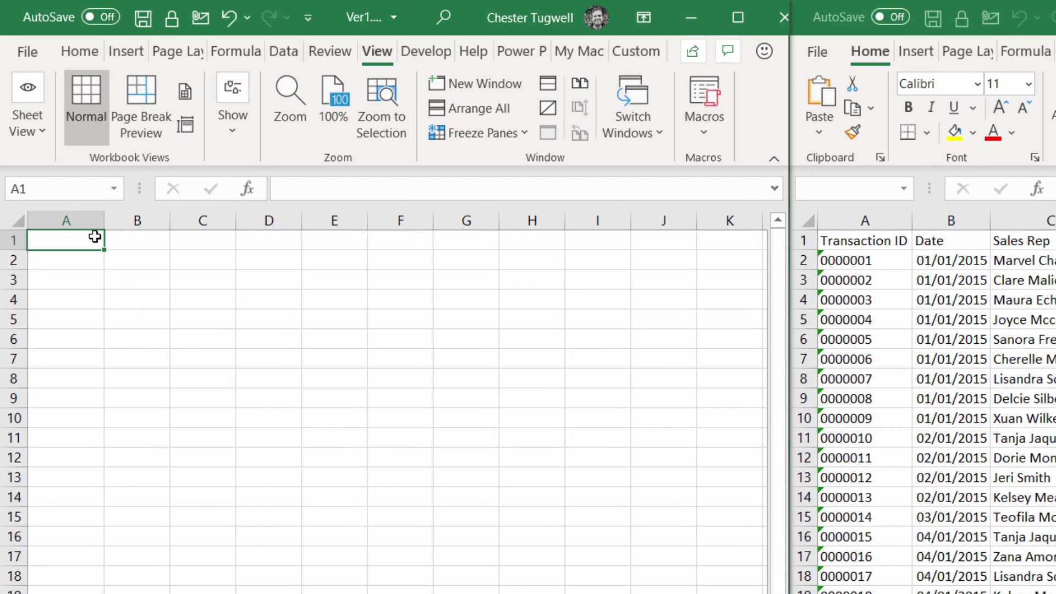
# Start the A1 formula as =if( comparing Ver1's A1 with Ver2's A1
pyautogui.write('=if')
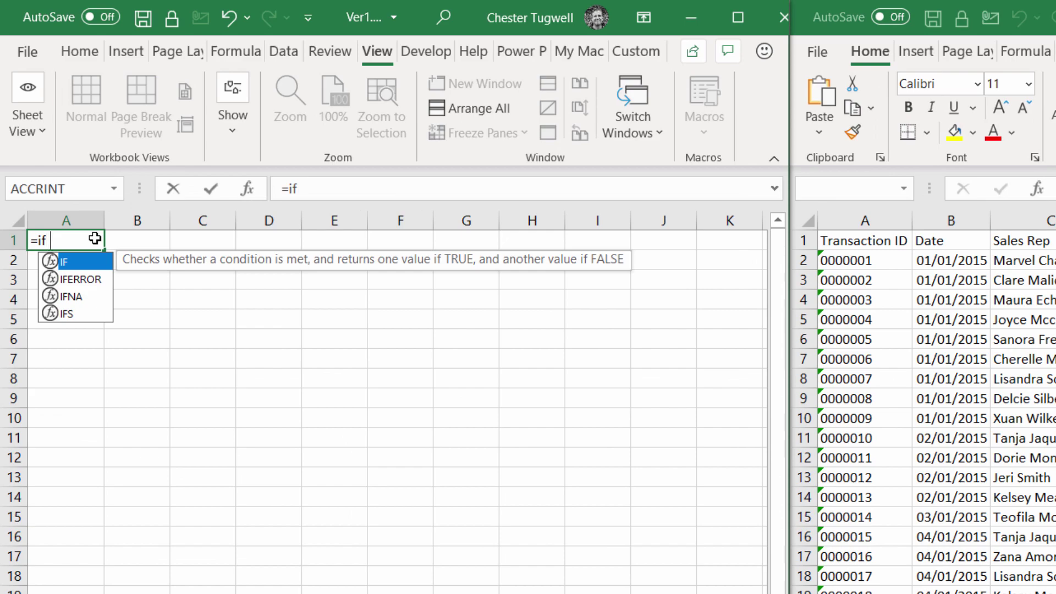
pyautogui.write('(')
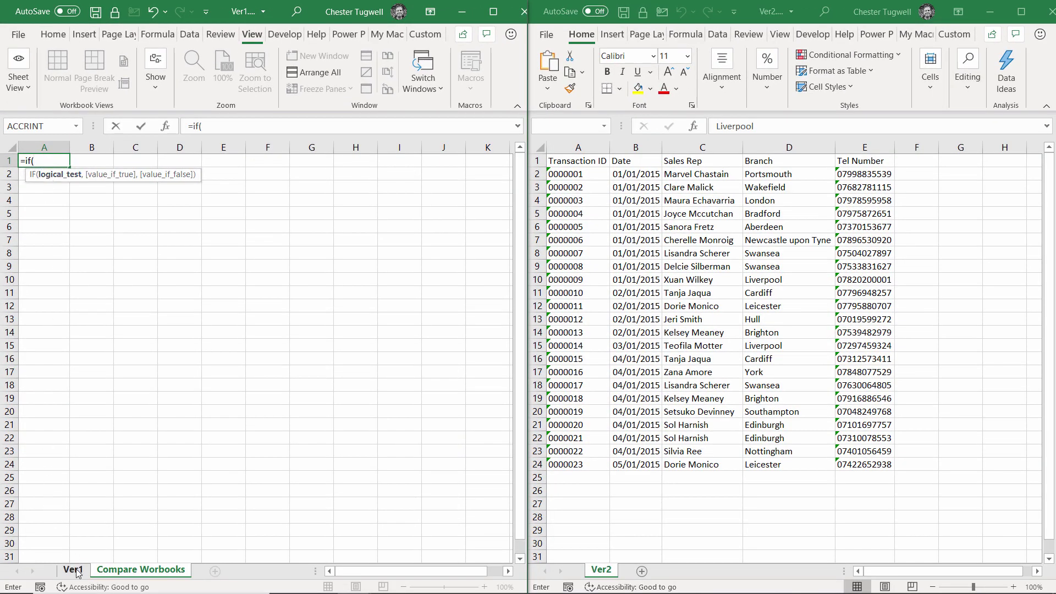
pyautogui.click(76, 571)
pyautogui.click(44, 159)
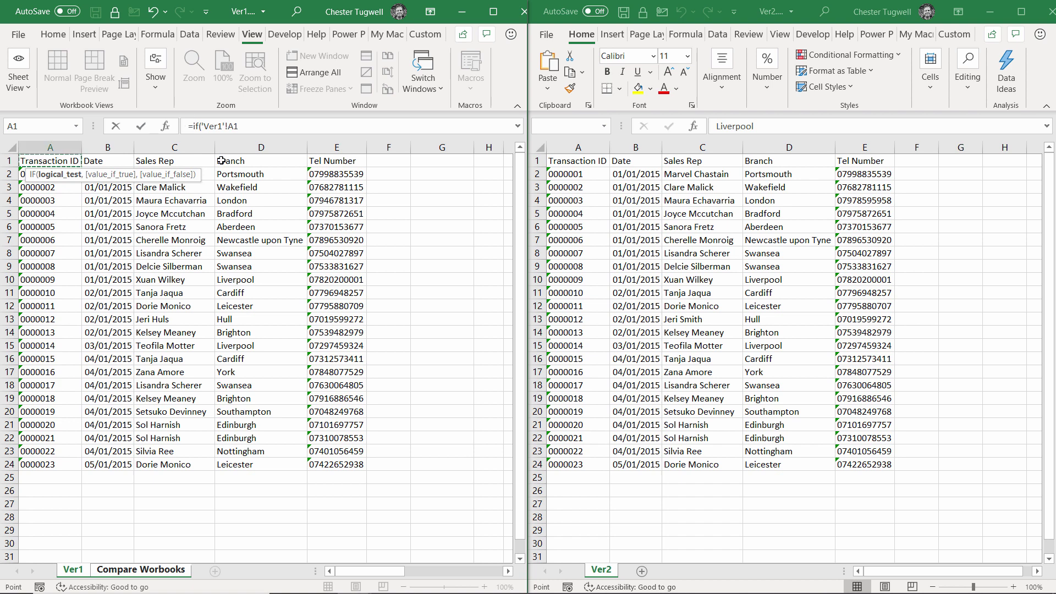
pyautogui.click(277, 131)
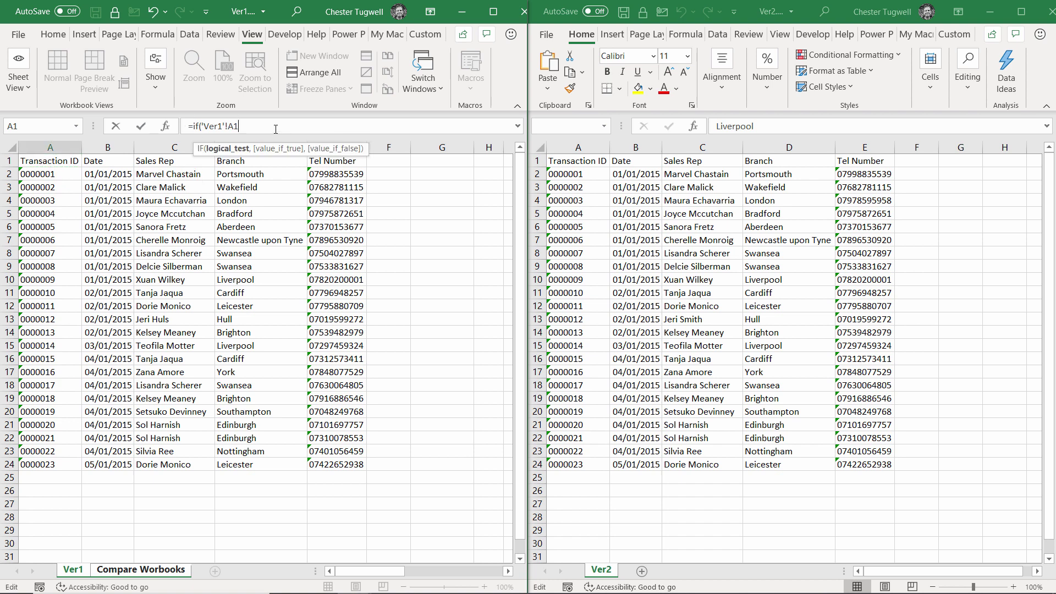
pyautogui.click(576, 161)
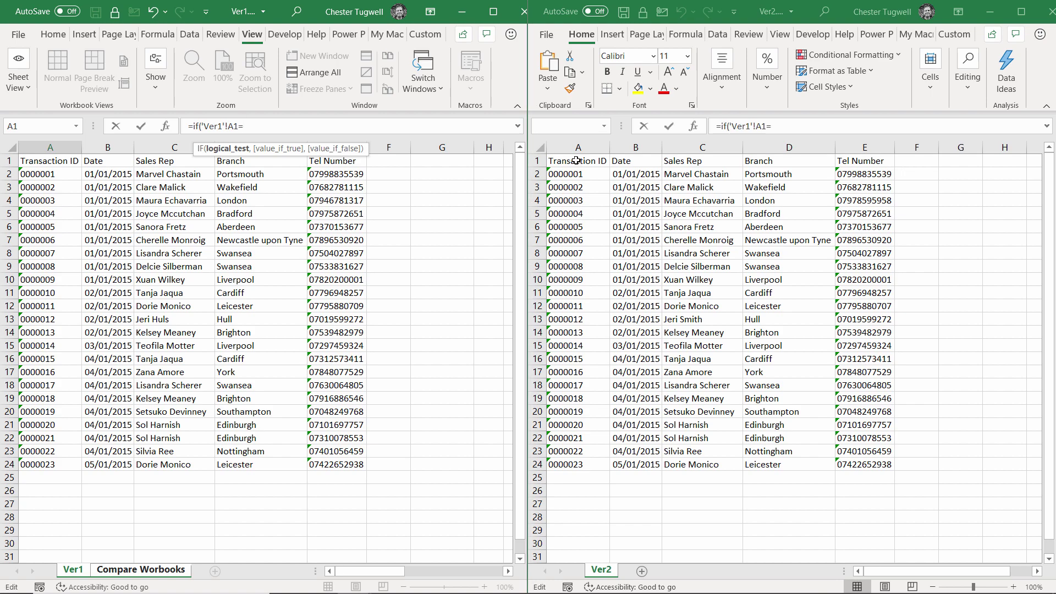
pyautogui.click(576, 161)
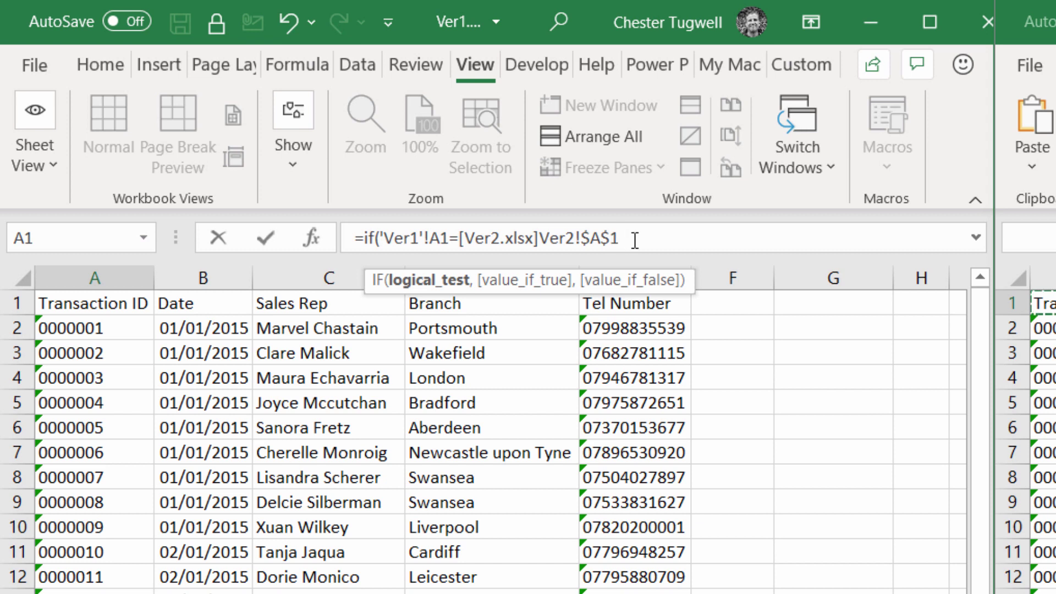
# Remove the $ anchors so the Ver2 A1 reference is fully relative
pyautogui.press('F4')
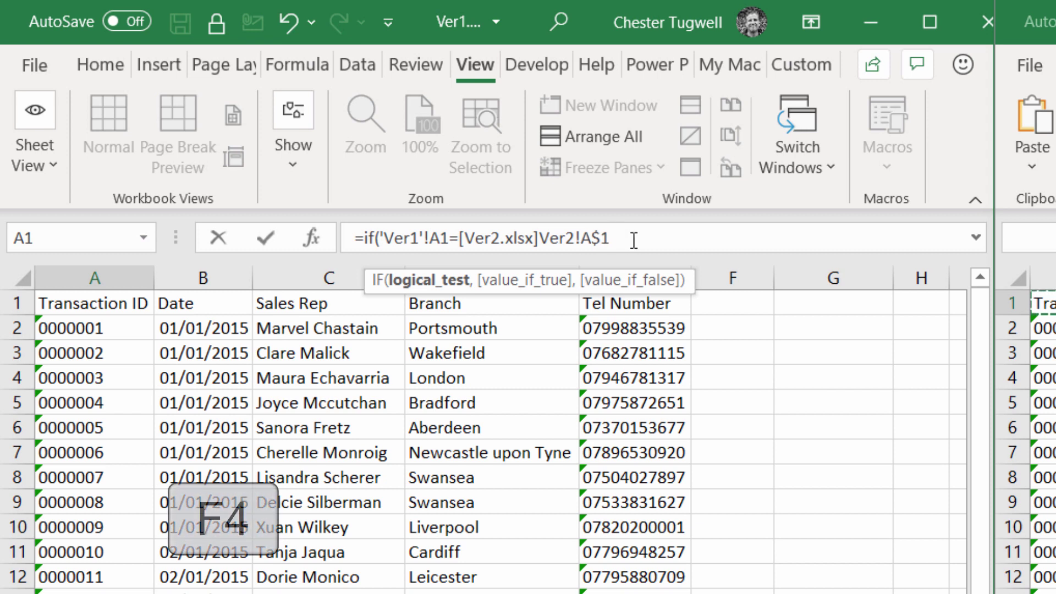
pyautogui.press('F4')
pyautogui.press('F4')
pyautogui.press('F4')
pyautogui.press('Left')
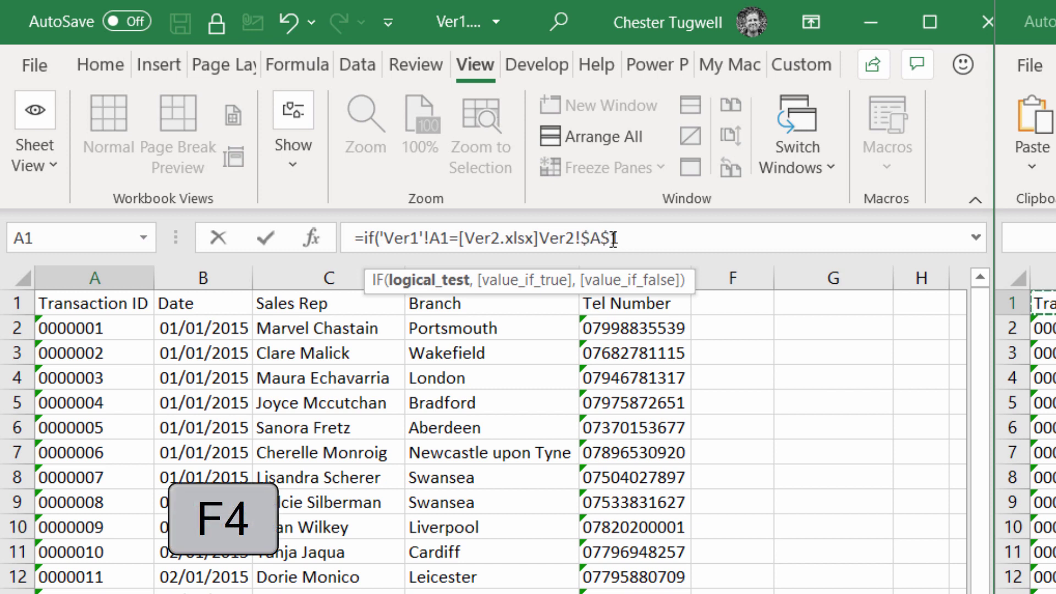
pyautogui.press('BackSpace')
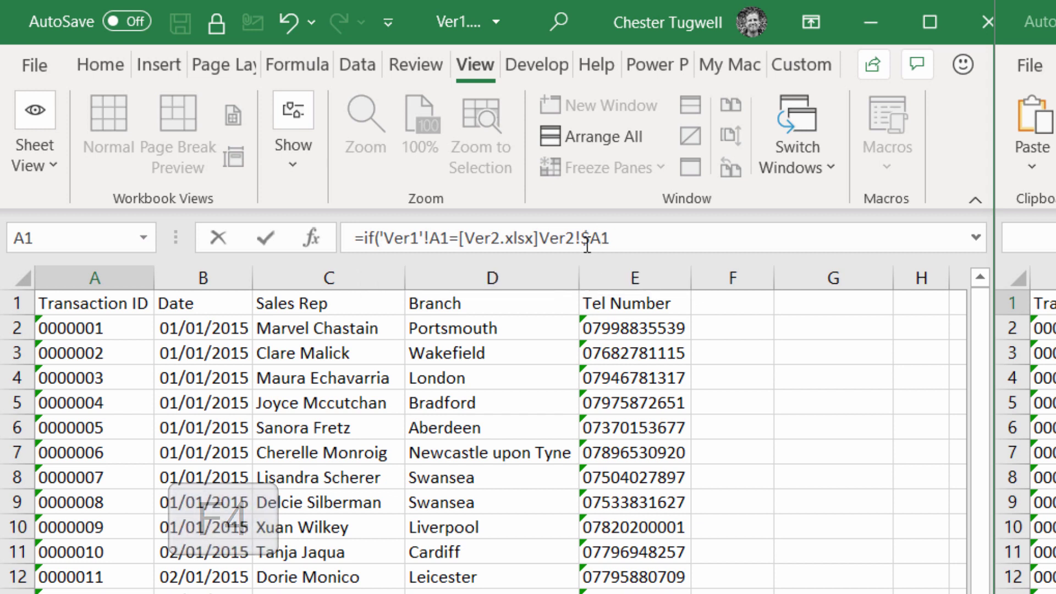
pyautogui.click(592, 238)
pyautogui.press('BackSpace')
pyautogui.press('End')
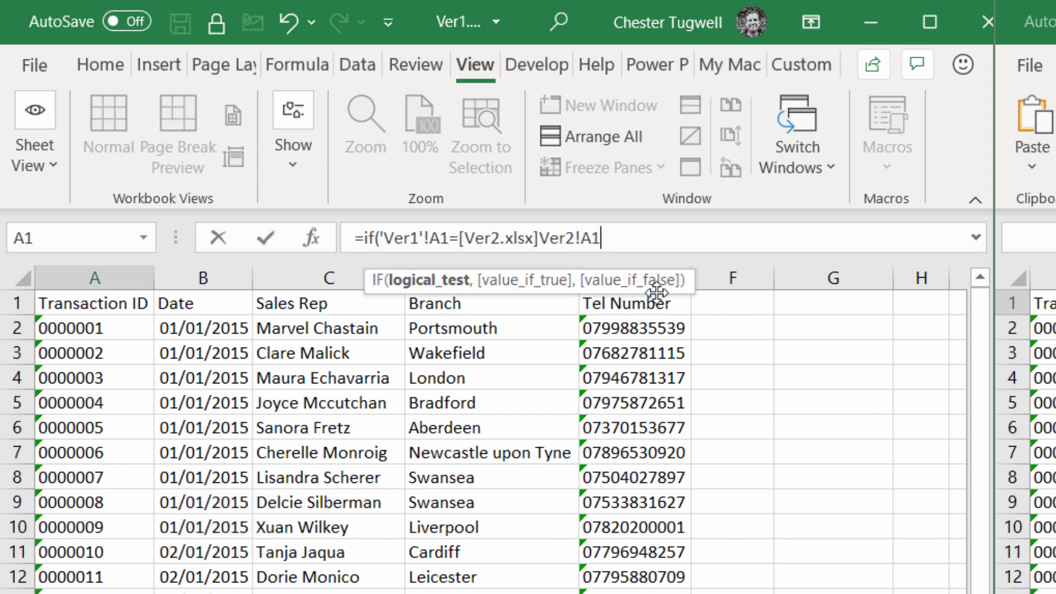
# Add Ver1's A1 as the match result and a "Ver1:… | Ver2:…" mismatch text with relative references
pyautogui.write(',')
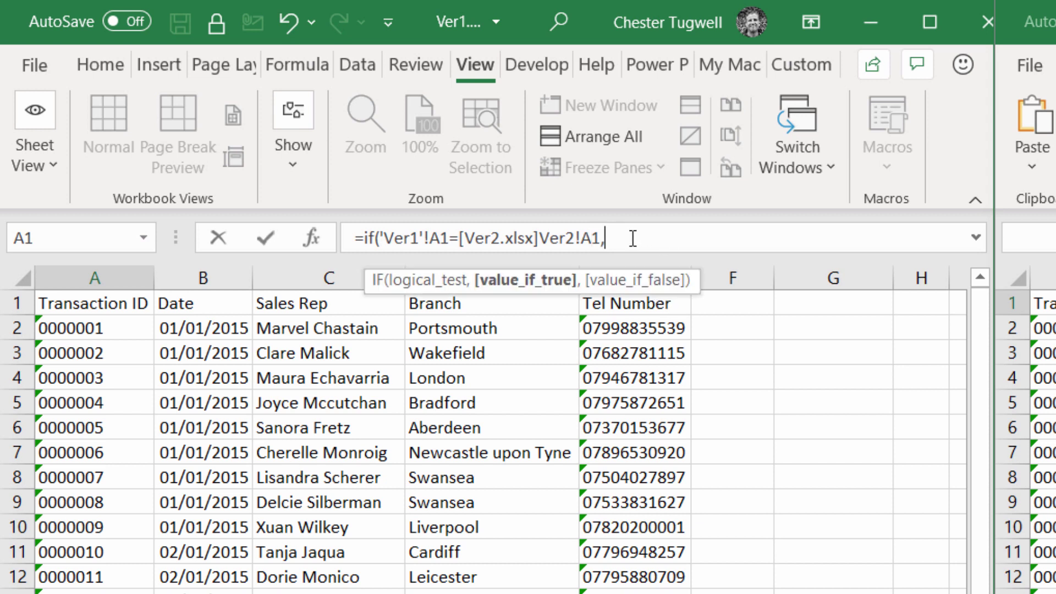
pyautogui.click(114, 301)
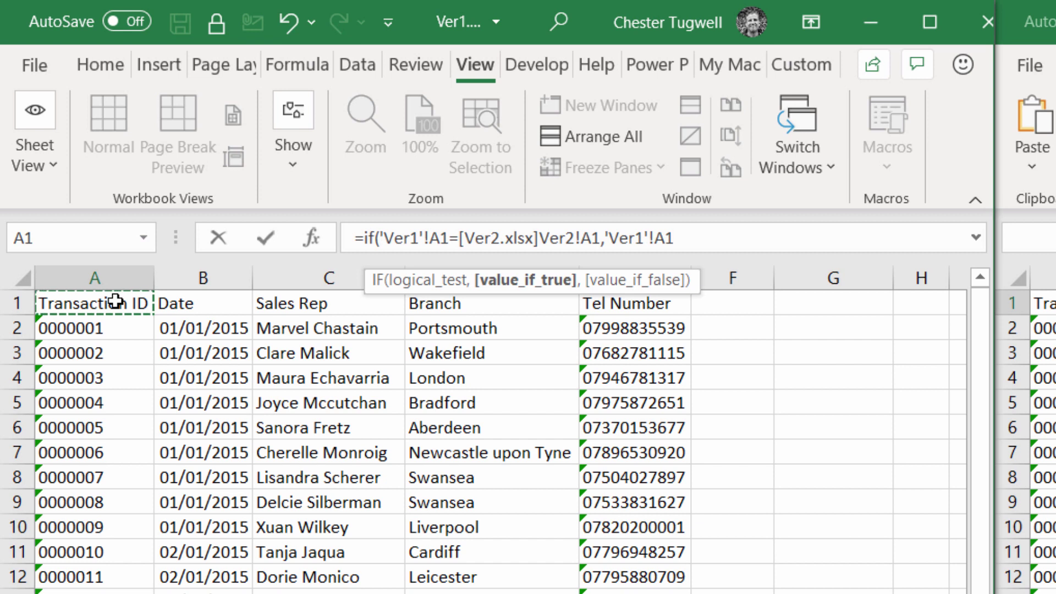
pyautogui.write(',')
pyautogui.write('"ver')
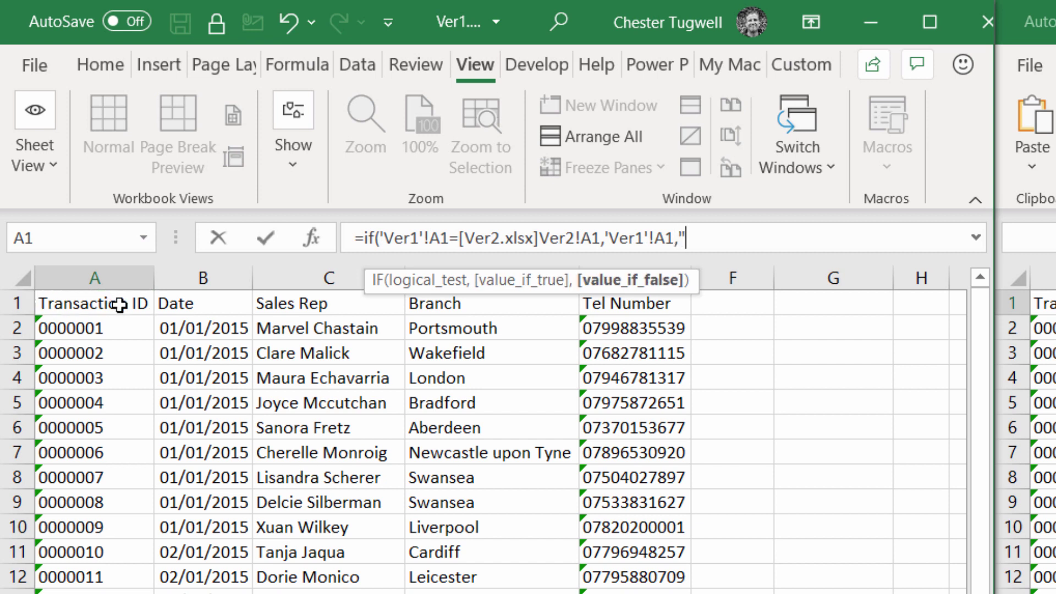
pyautogui.press('BackSpace')
pyautogui.press('BackSpace')
pyautogui.press('BackSpace')
pyautogui.write('Ver1:"&')
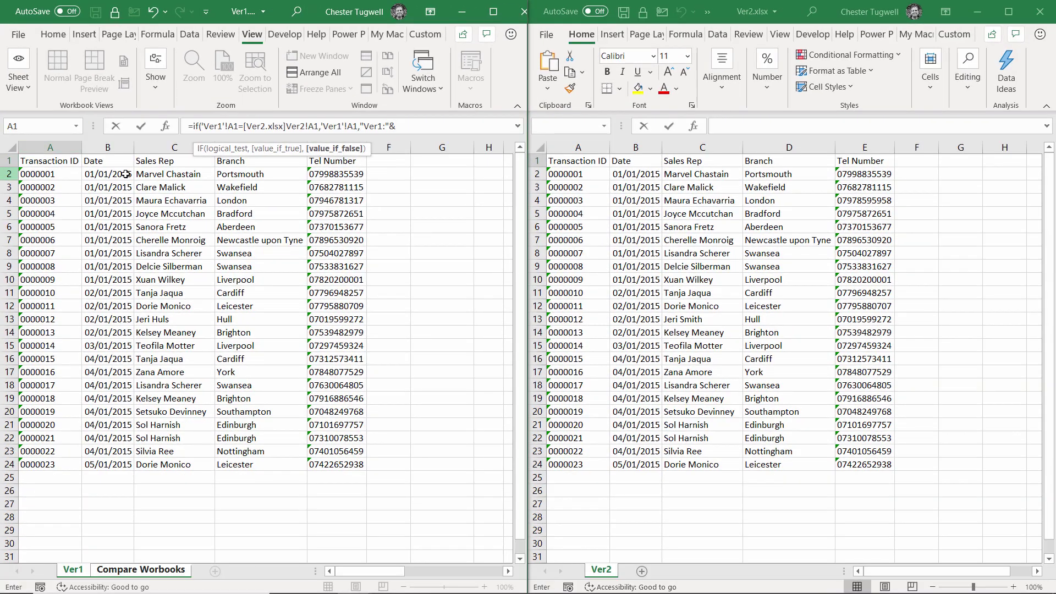
pyautogui.click(72, 161)
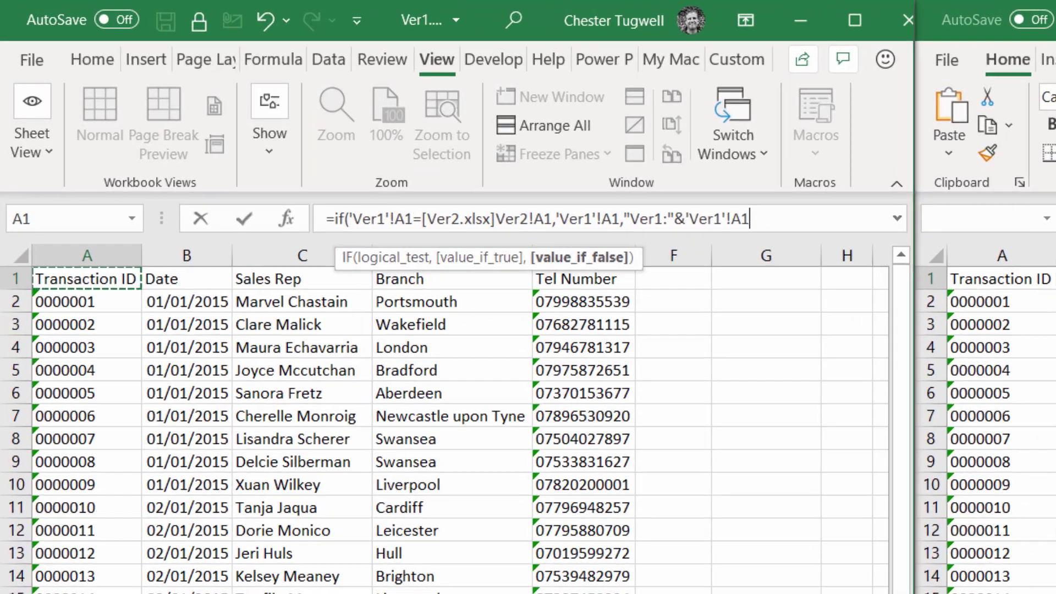
pyautogui.write('&')
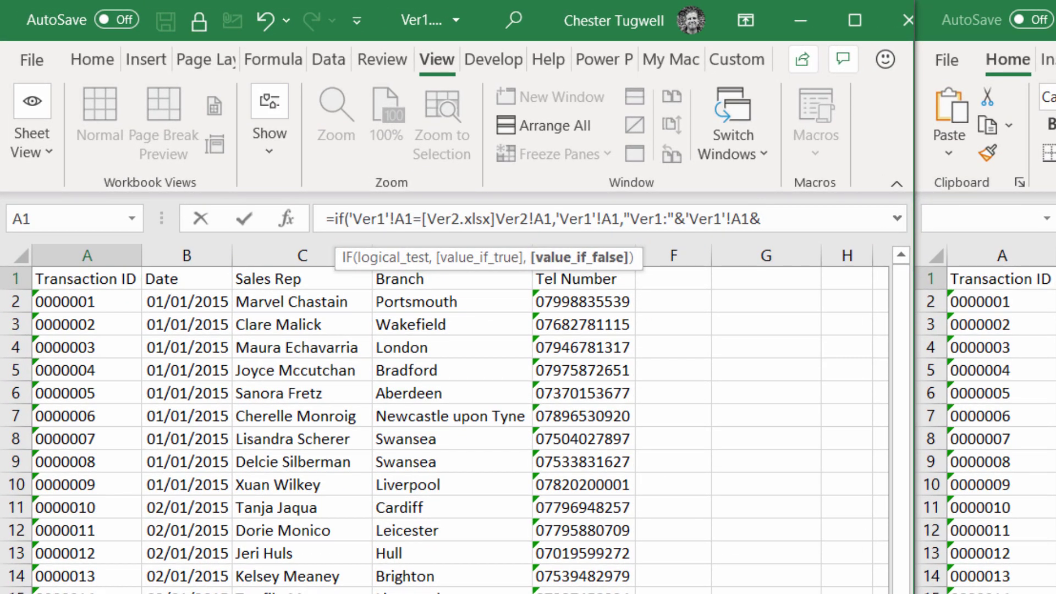
pyautogui.write('" | Ver2:"&')
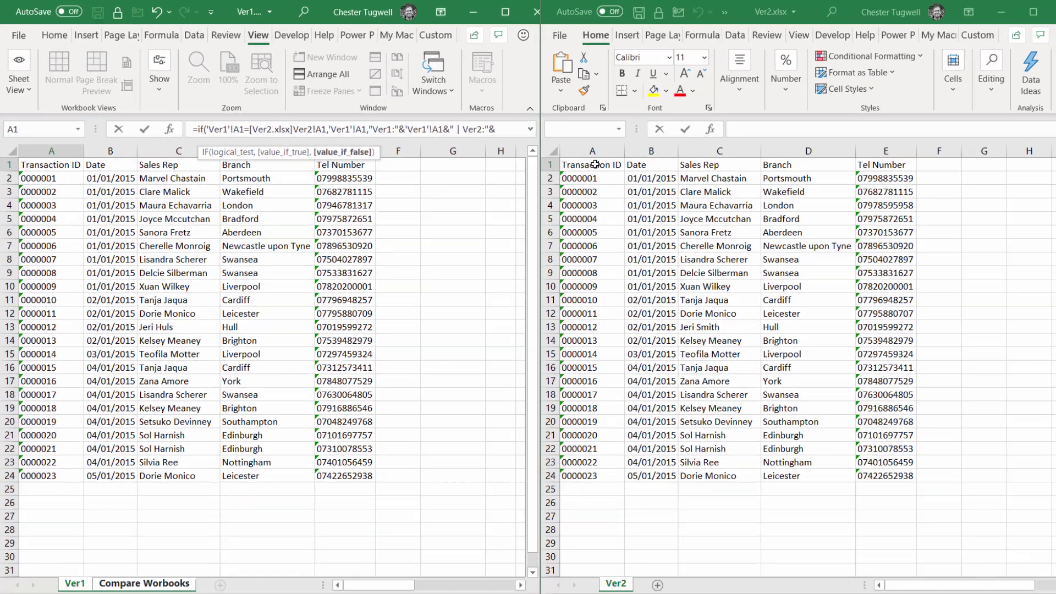
pyautogui.click(595, 164)
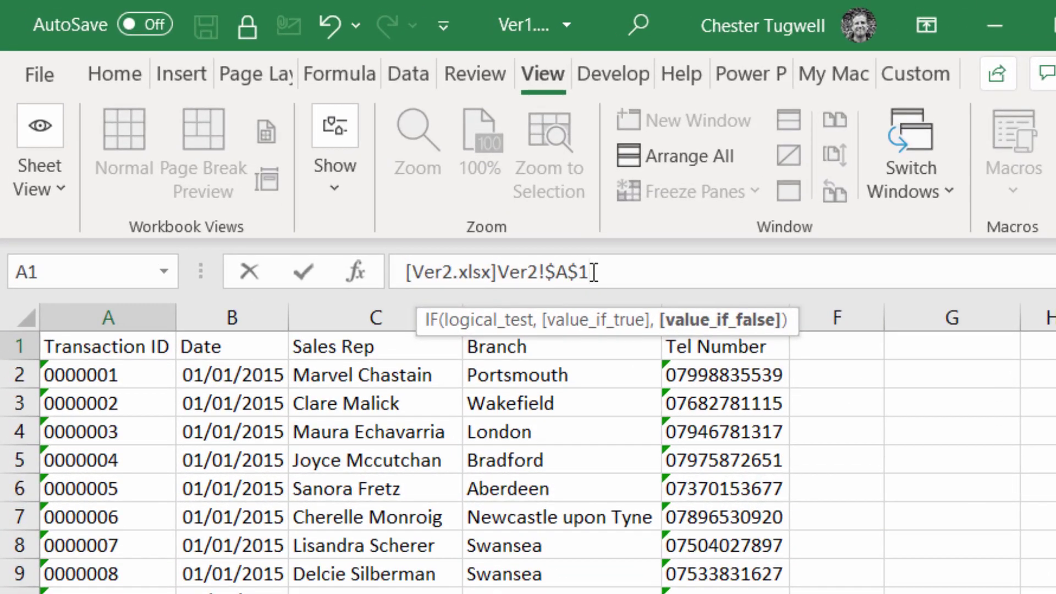
pyautogui.press('F4')
pyautogui.press('F4')
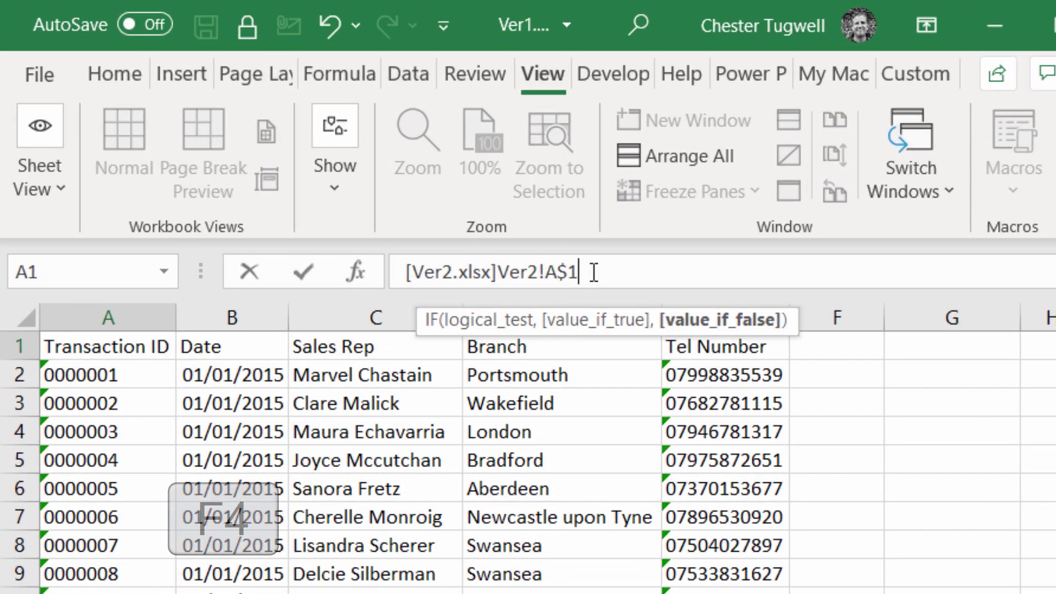
pyautogui.press('F4')
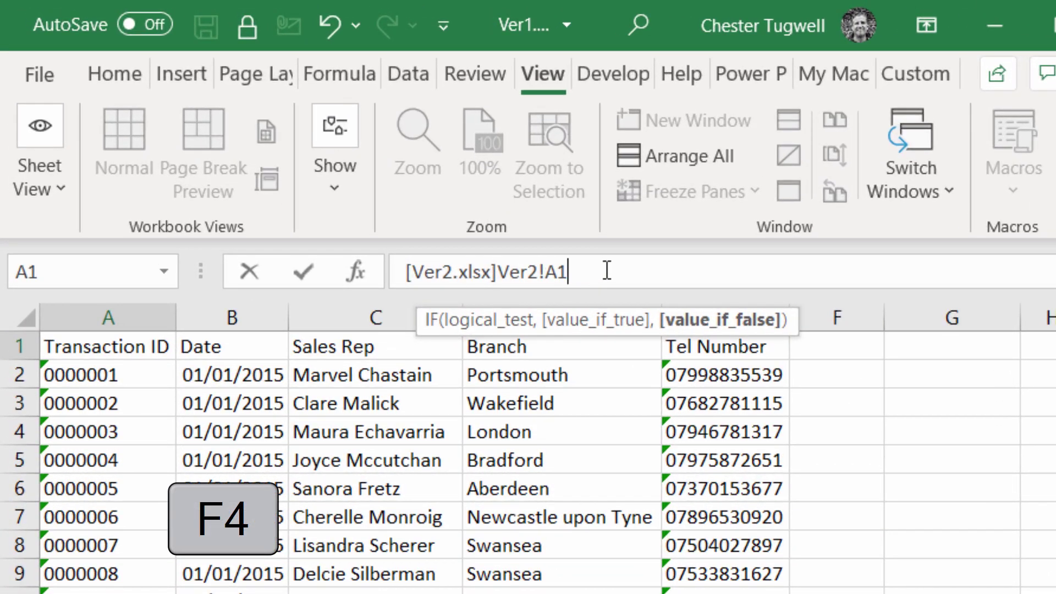
# Close and enter the formula, fill it through A1:E24, and AutoFit columns A–E
pyautogui.write(')')
pyautogui.press('Return')
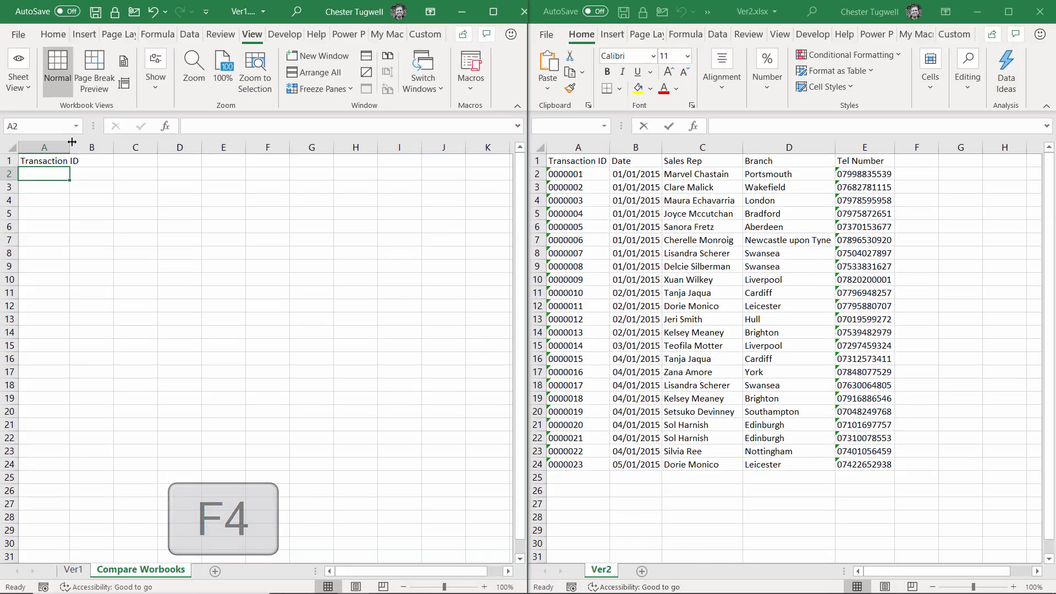
pyautogui.click(54, 198)
pyautogui.moveTo(86, 205); pyautogui.dragTo(302, 201)
pyautogui.moveTo(246, 164); pyautogui.dragTo(214, 462)
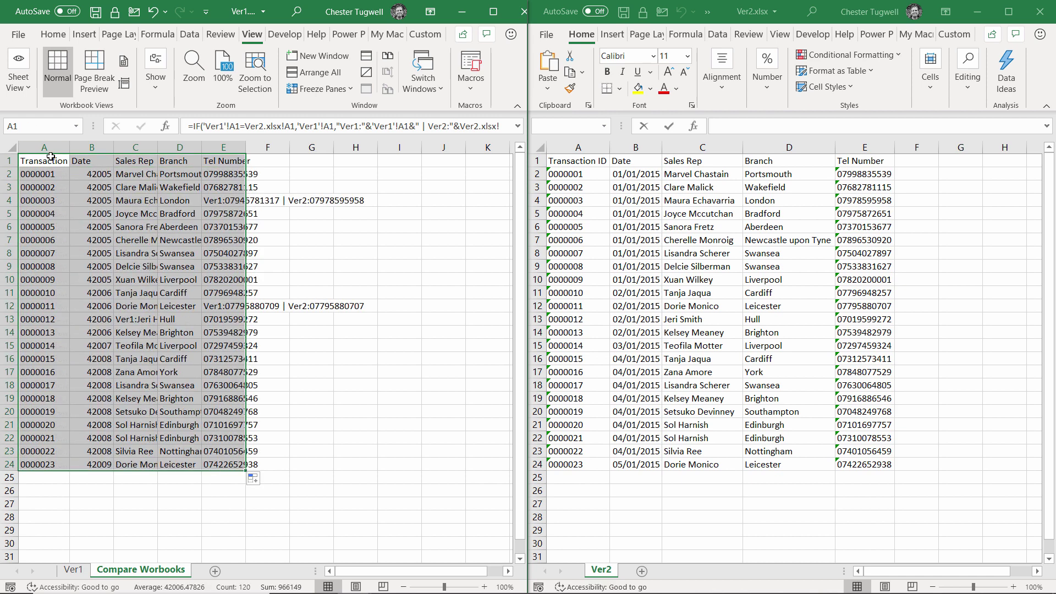
pyautogui.moveTo(44, 147); pyautogui.dragTo(257, 142)
pyautogui.doubleClick(246, 147)
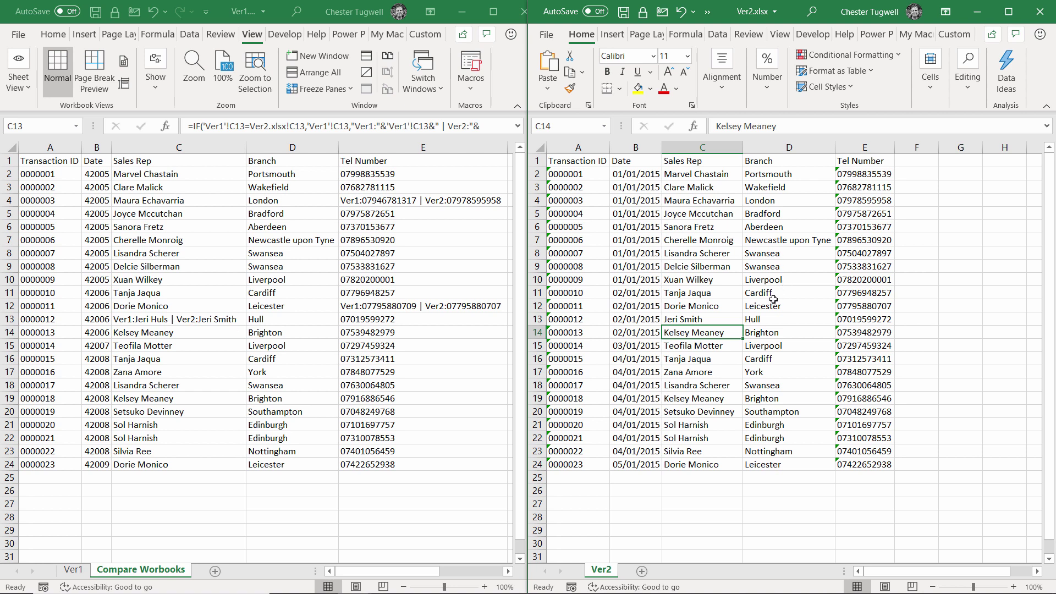
# Edit the sales rep surname in Ver2's C13 to match the Ver1 spelling
pyautogui.click(704, 320)
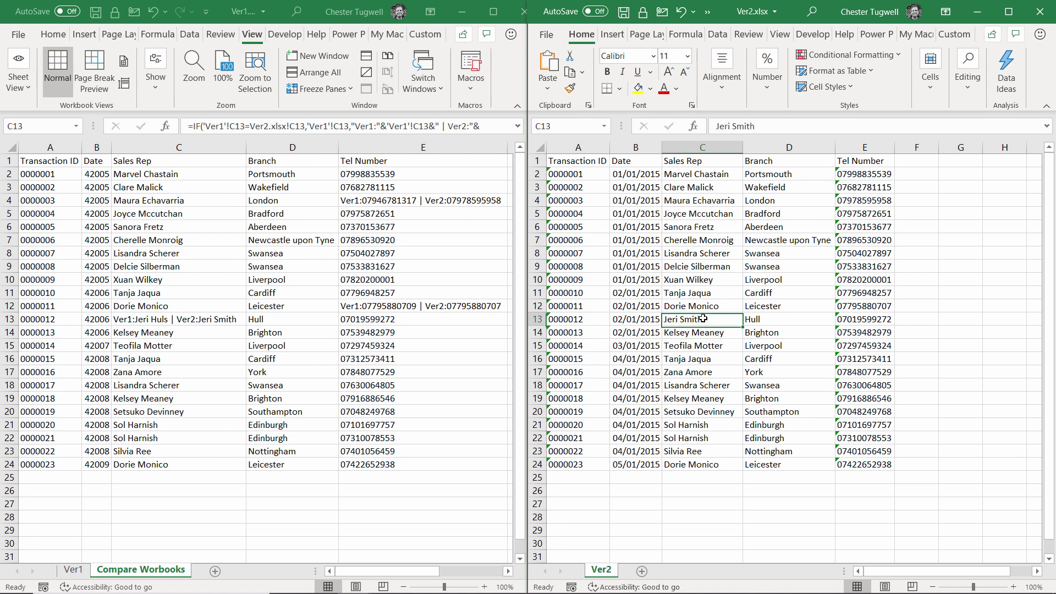
pyautogui.doubleClick(712, 322)
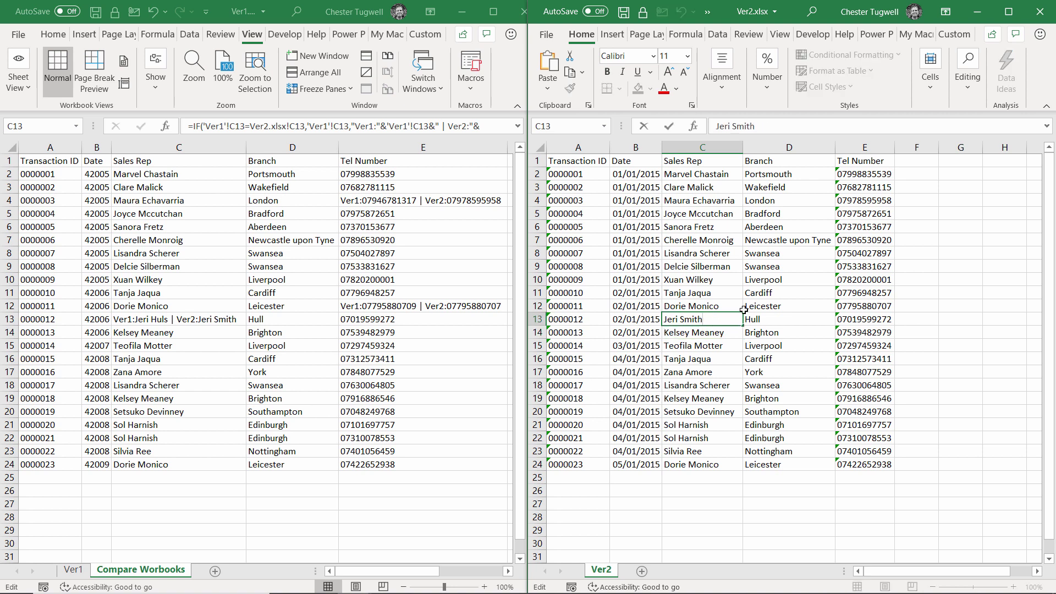
pyautogui.press('BackSpace')
pyautogui.press('BackSpace')
pyautogui.press('BackSpace')
pyautogui.press('BackSpace')
pyautogui.write('Huks')
pyautogui.press('Return')
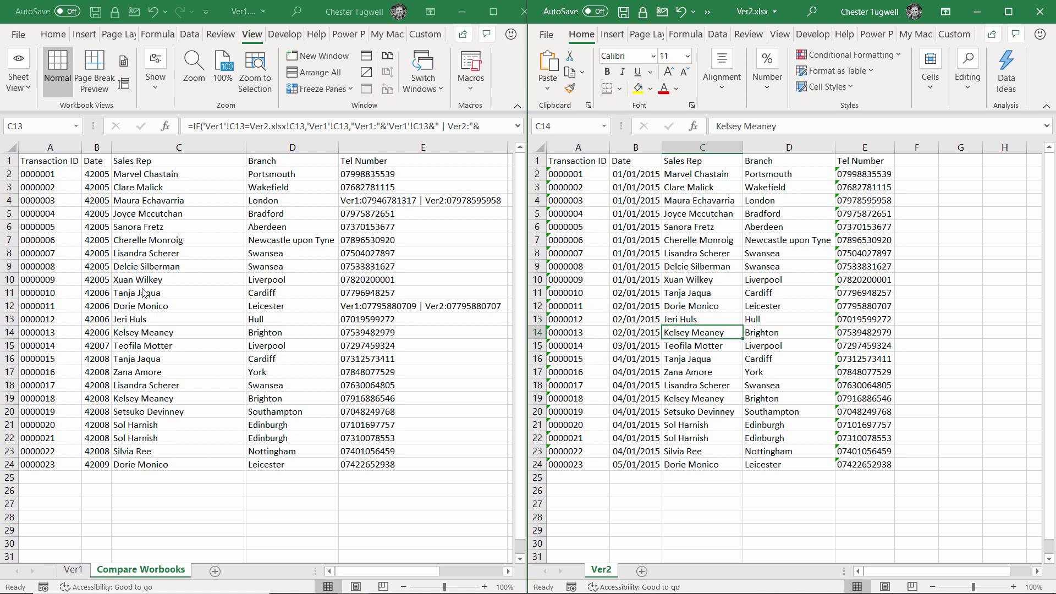